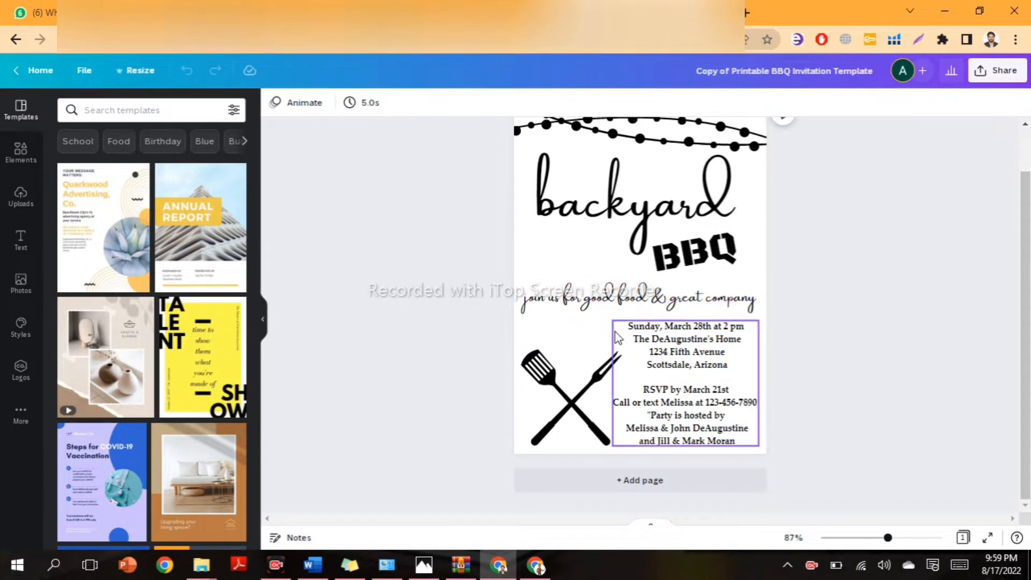
Unlock the "backyard" heading and move it slightly down on the invitation
{"action": "scroll", "coordinate": [676, 301], "scroll_direction": "up", "scroll_amount": 2}
{"action": "left_click", "coordinate": [652, 188]}
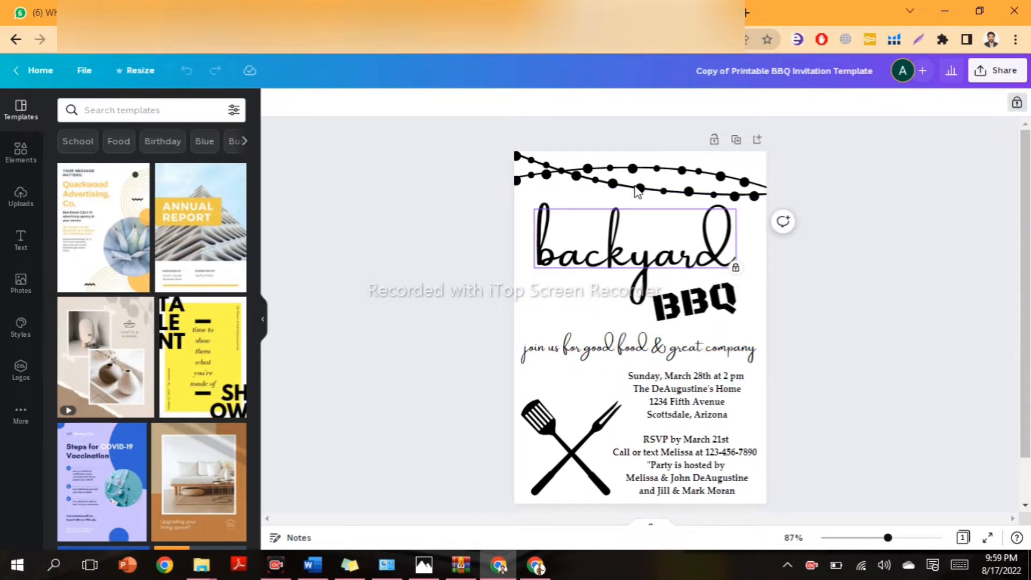
{"action": "left_click", "coordinate": [524, 257]}
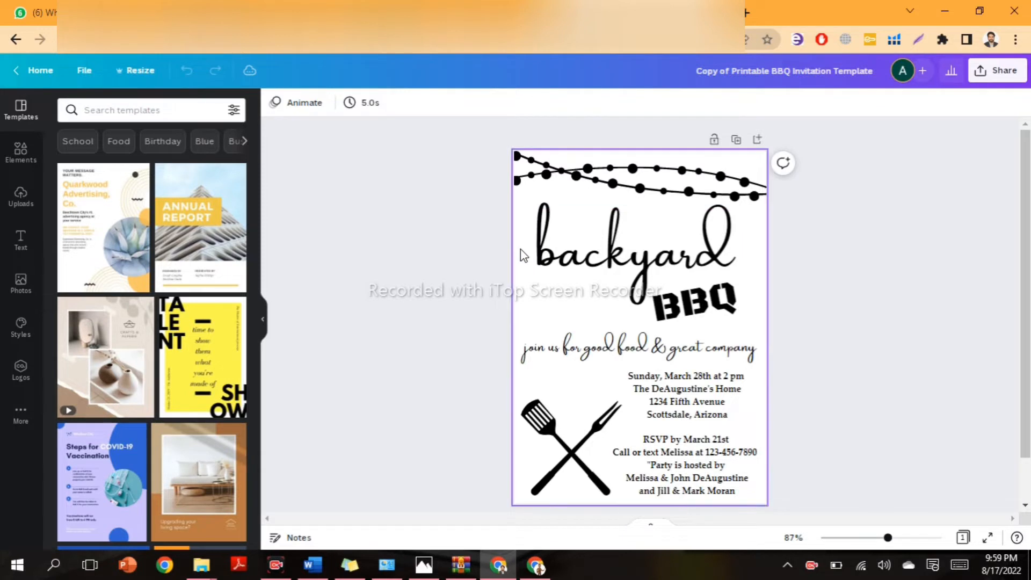
{"action": "left_click", "coordinate": [595, 179]}
{"action": "left_click", "coordinate": [741, 276]}
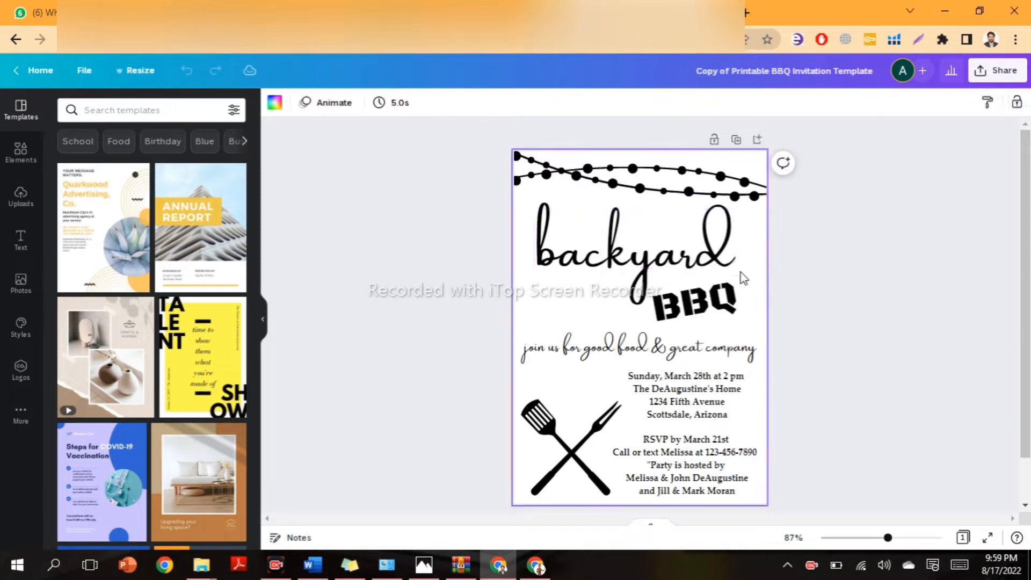
{"action": "left_click", "coordinate": [711, 267]}
{"action": "left_click", "coordinate": [1018, 106]}
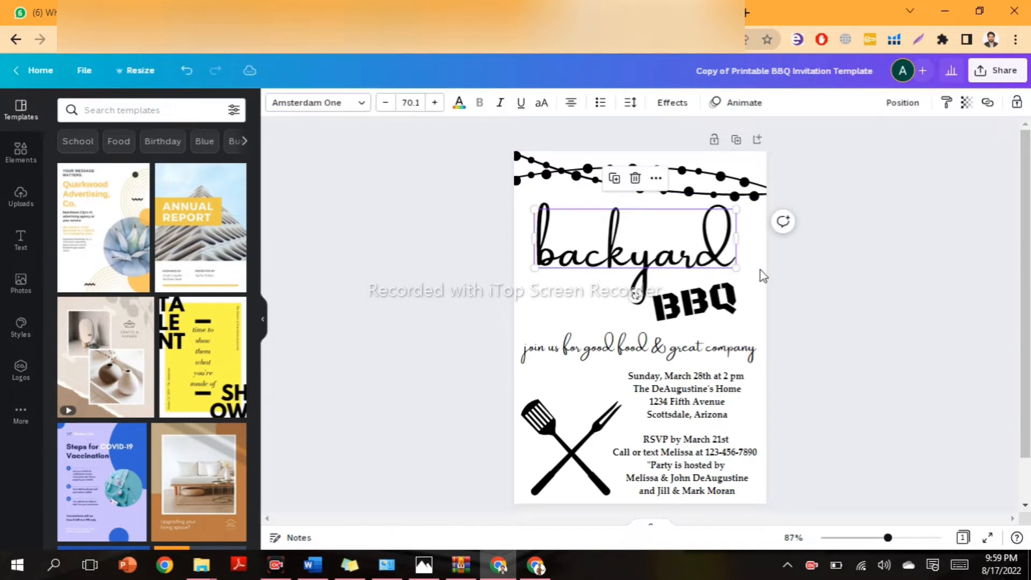
{"action": "left_click", "coordinate": [762, 272]}
{"action": "mouse_move", "coordinate": [647, 239]}
{"action": "left_mouse_down"}
{"action": "mouse_move", "coordinate": [682, 242]}
{"action": "mouse_move", "coordinate": [652, 239]}
{"action": "left_mouse_up"}
{"action": "left_click", "coordinate": [773, 279]}
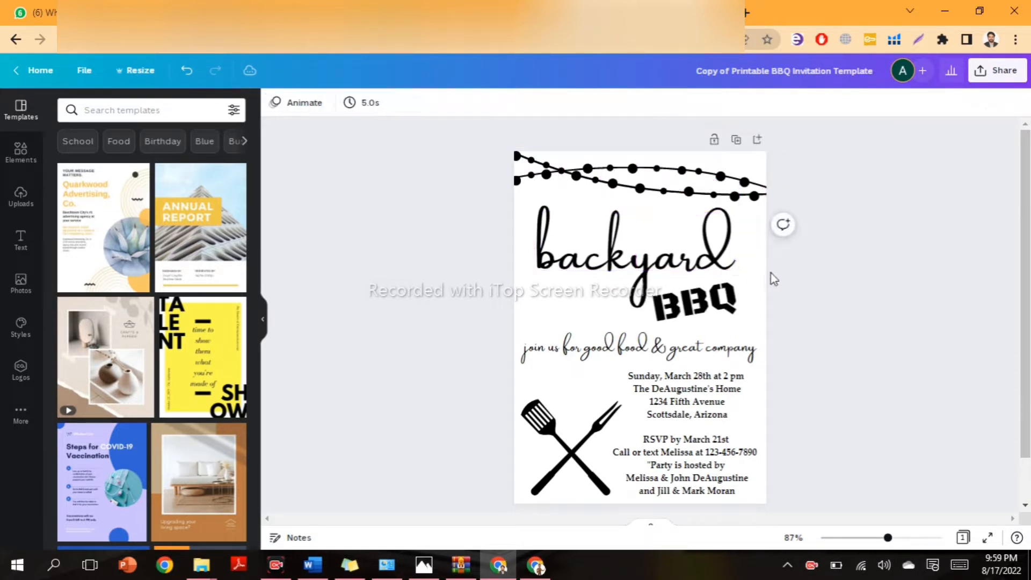
Lock only the position of the "backyard" heading
{"action": "left_click", "coordinate": [700, 249]}
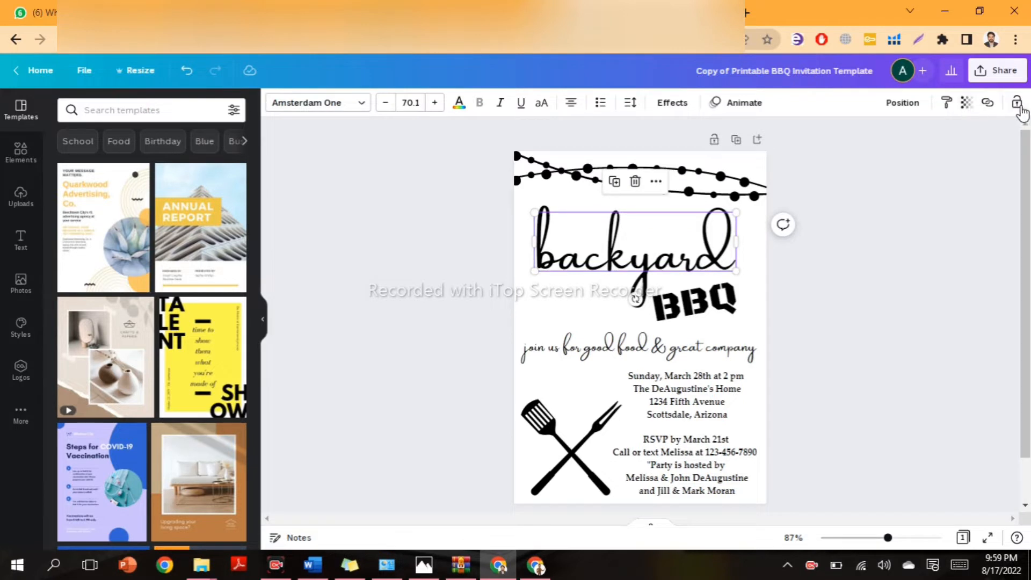
{"action": "left_click", "coordinate": [813, 272]}
{"action": "left_click", "coordinate": [774, 277]}
{"action": "left_click", "coordinate": [707, 309]}
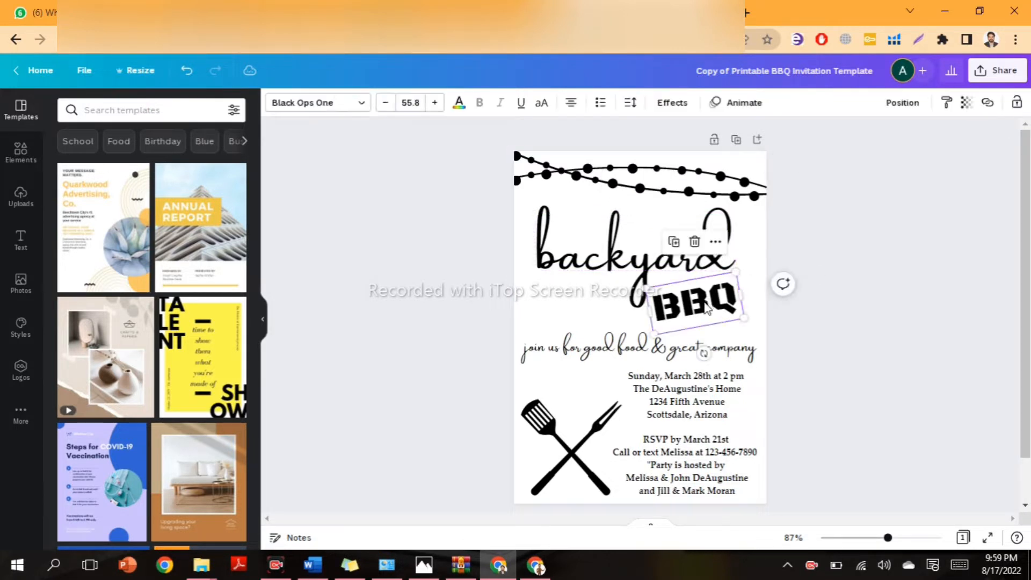
{"action": "left_click", "coordinate": [769, 305]}
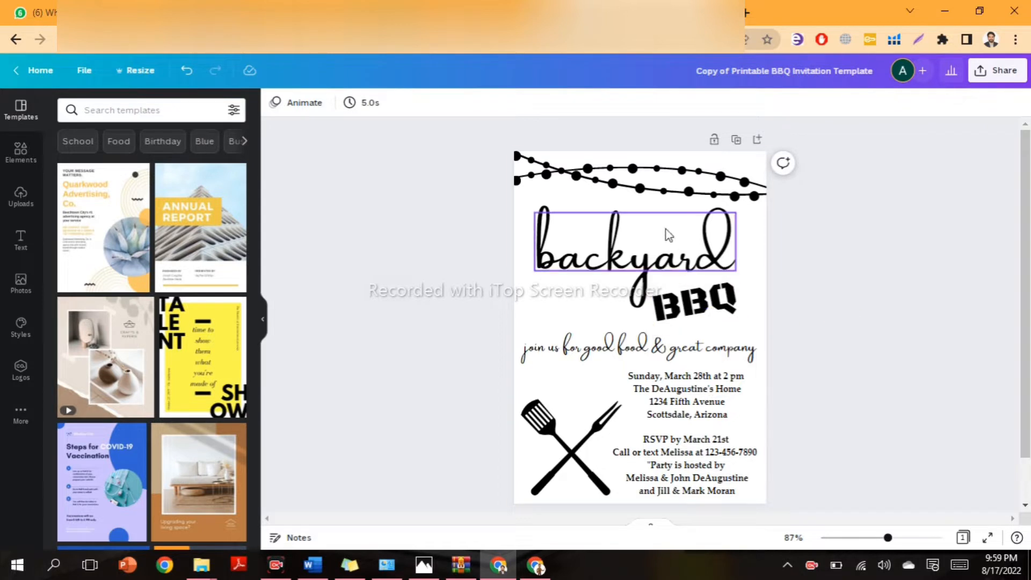
{"action": "double_click", "coordinate": [657, 245]}
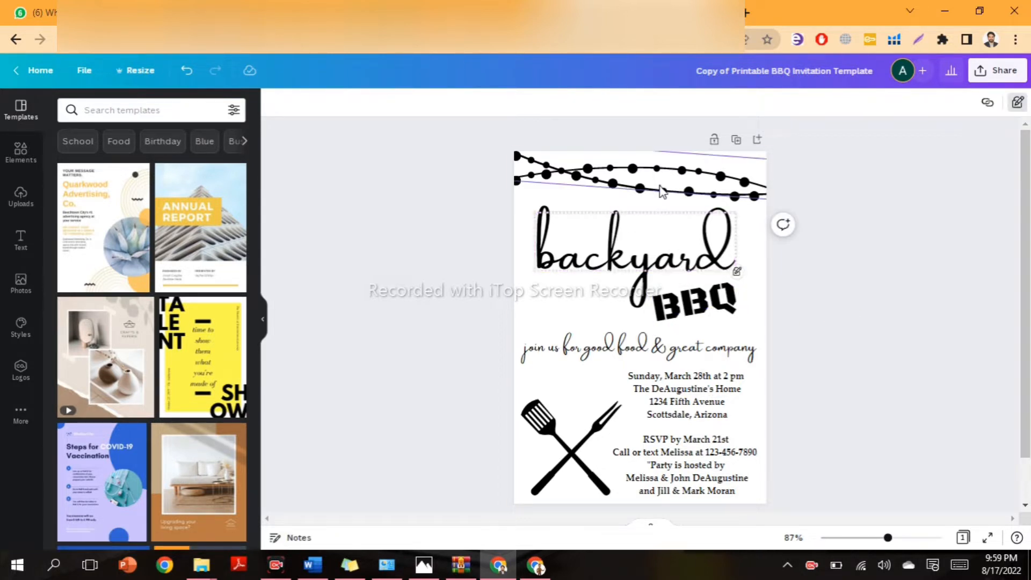
{"action": "left_click", "coordinate": [857, 311]}
Move the "join us for good food & great company" line slightly up and scale it down to font size 20.3
{"action": "scroll", "coordinate": [612, 299], "scroll_direction": "down", "scroll_amount": 1}
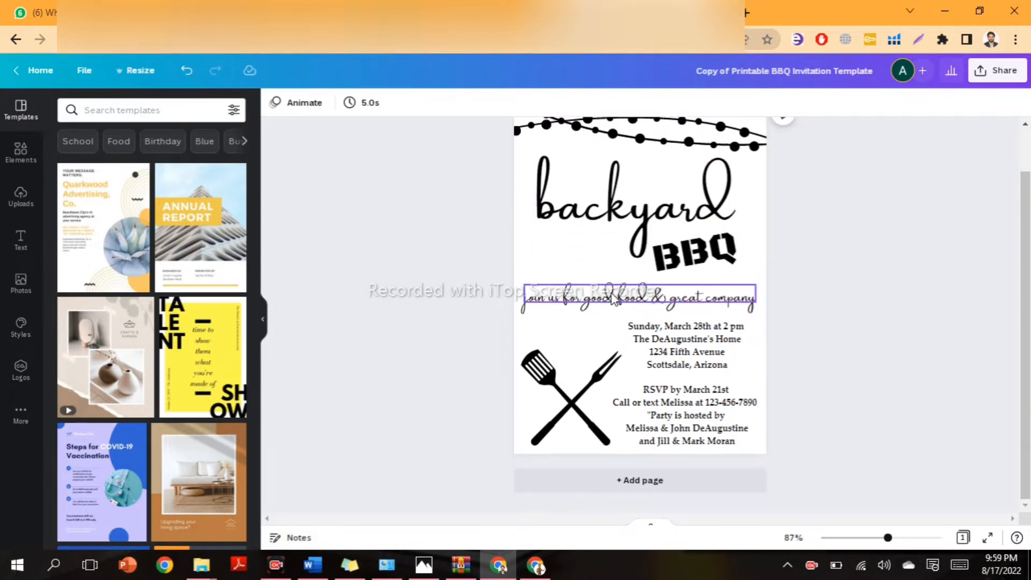
{"action": "scroll", "coordinate": [612, 299], "scroll_direction": "up", "scroll_amount": 4}
{"action": "scroll", "coordinate": [613, 299], "scroll_direction": "down", "scroll_amount": 2}
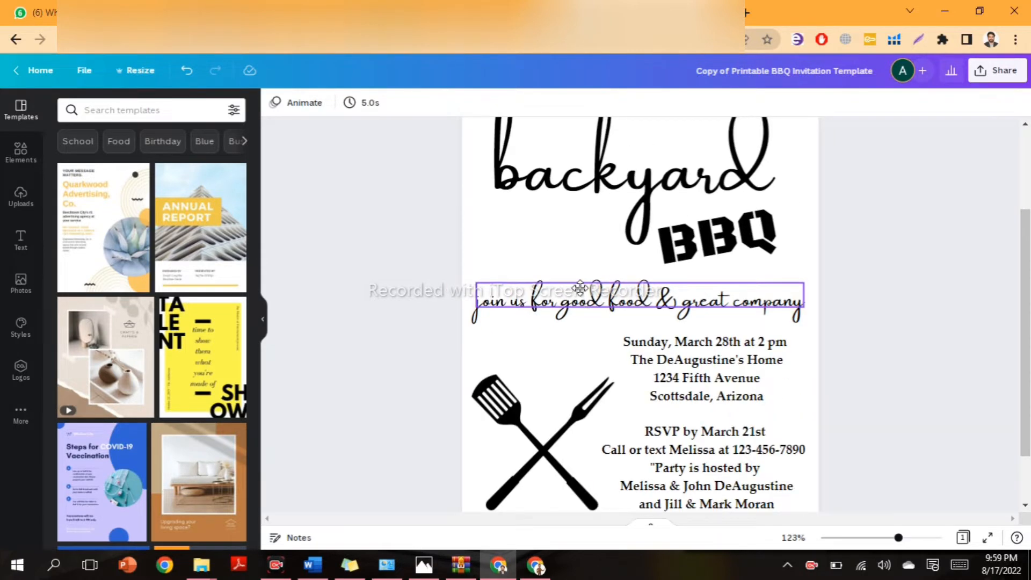
{"action": "mouse_move", "coordinate": [580, 288]}
{"action": "left_mouse_down"}
{"action": "mouse_move", "coordinate": [582, 272]}
{"action": "mouse_move", "coordinate": [580, 283]}
{"action": "left_mouse_up"}
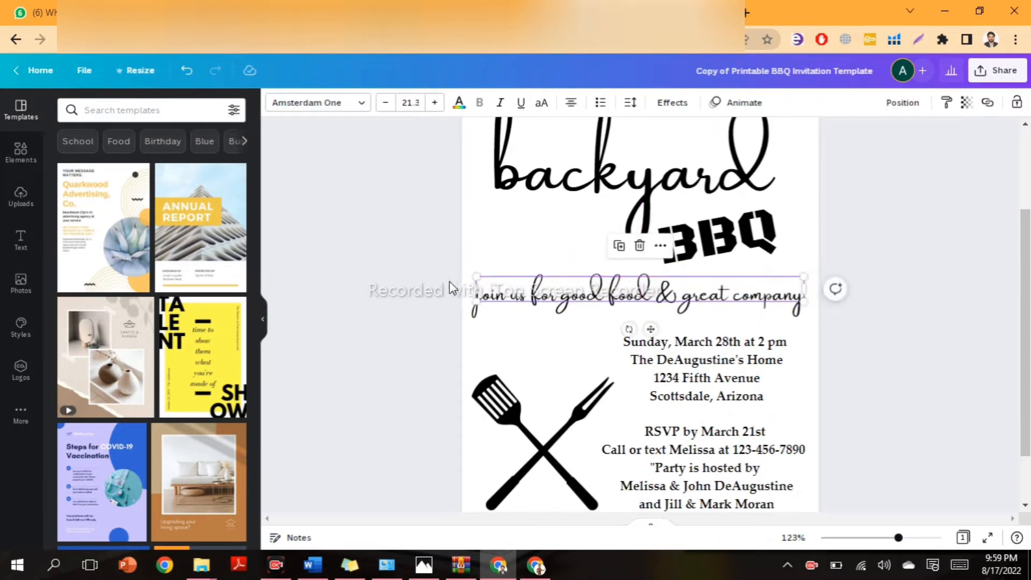
{"action": "left_click_drag", "start_coordinate": [476, 277], "coordinate": [491, 278]}
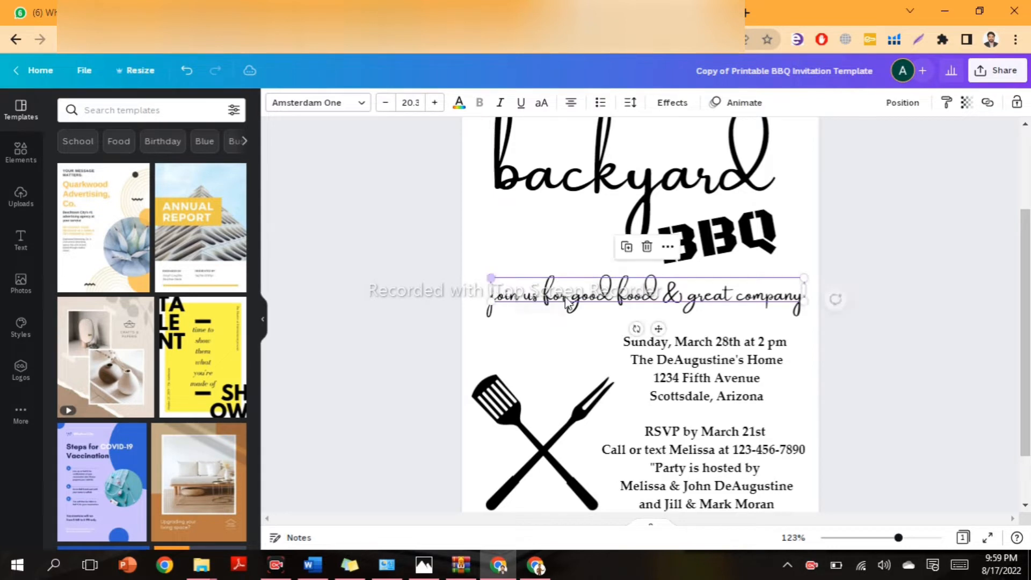
{"action": "left_click", "coordinate": [838, 354]}
Enlarge the crossed spatula and fork graphic slightly towards its upper-left corner
{"action": "scroll", "coordinate": [821, 353], "scroll_direction": "down", "scroll_amount": 2}
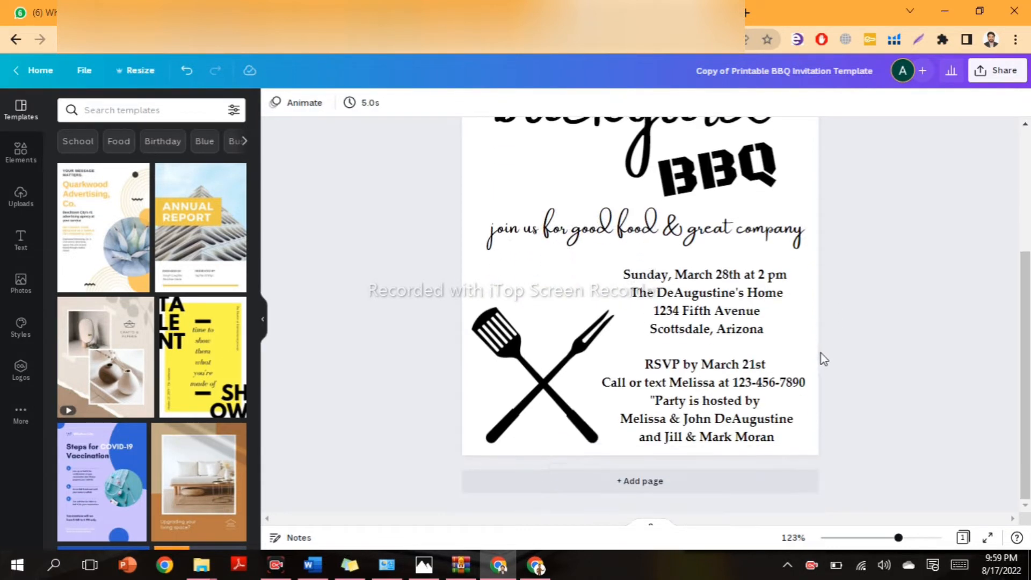
{"action": "left_click", "coordinate": [549, 371]}
{"action": "left_click_drag", "start_coordinate": [473, 308], "coordinate": [467, 303]}
{"action": "left_click", "coordinate": [475, 369]}
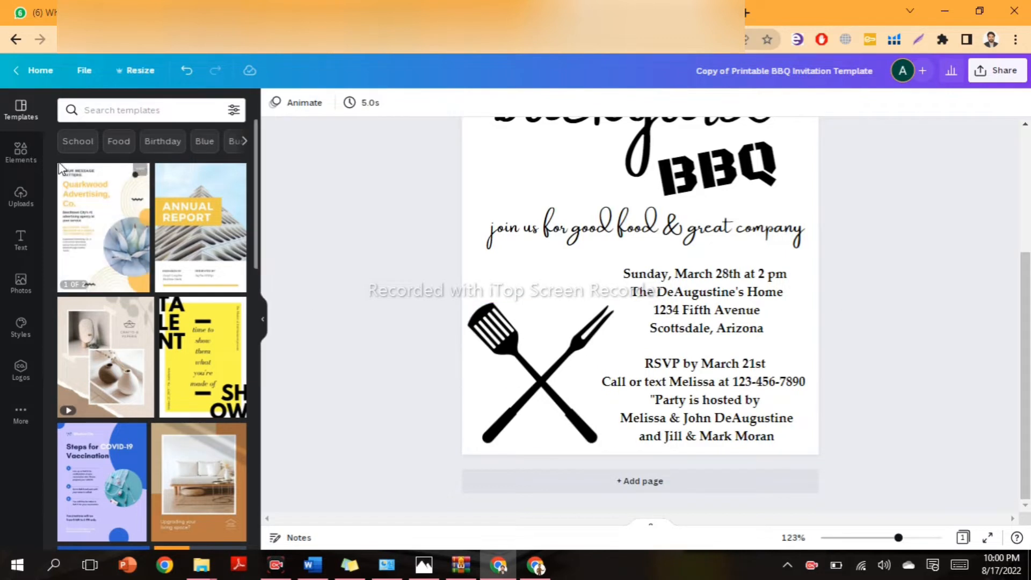
Search the elements library for "backyard" and restrict the results to graphics
{"action": "left_click", "coordinate": [23, 152]}
{"action": "left_click", "coordinate": [109, 115]}
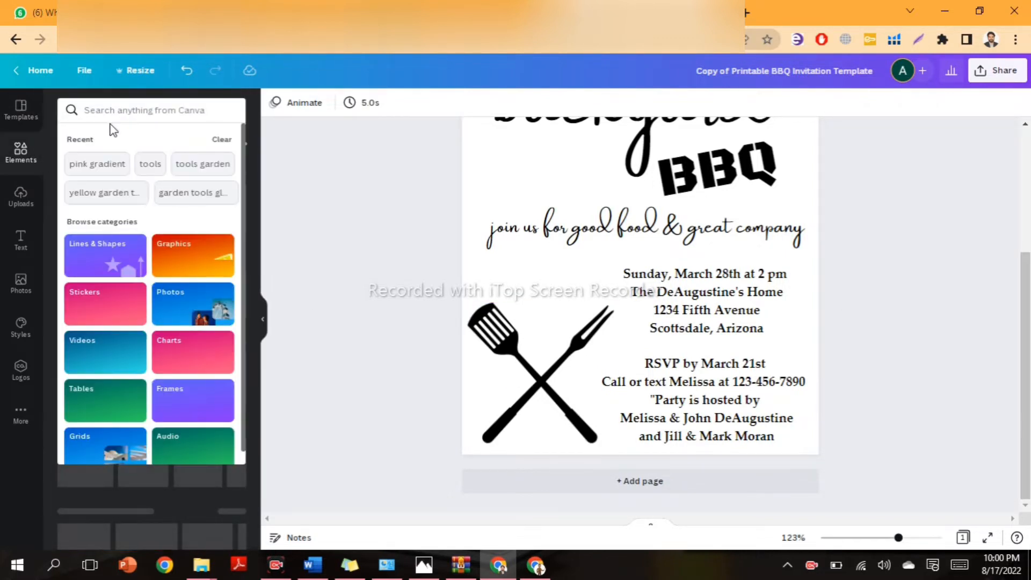
{"action": "type", "text": "backyard"}
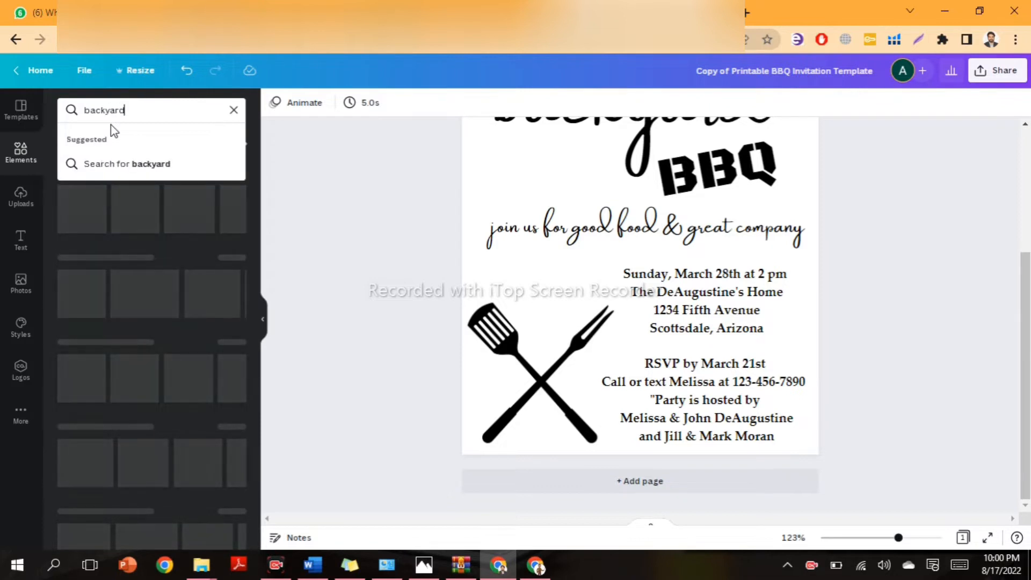
{"action": "key", "text": "Return"}
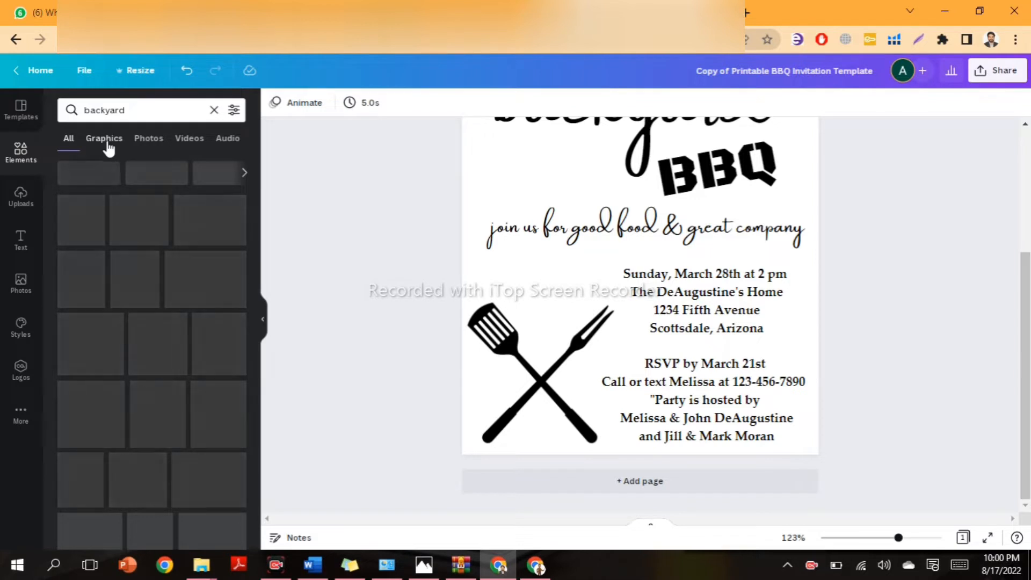
{"action": "scroll", "coordinate": [850, 256], "scroll_direction": "down", "scroll_amount": 3}
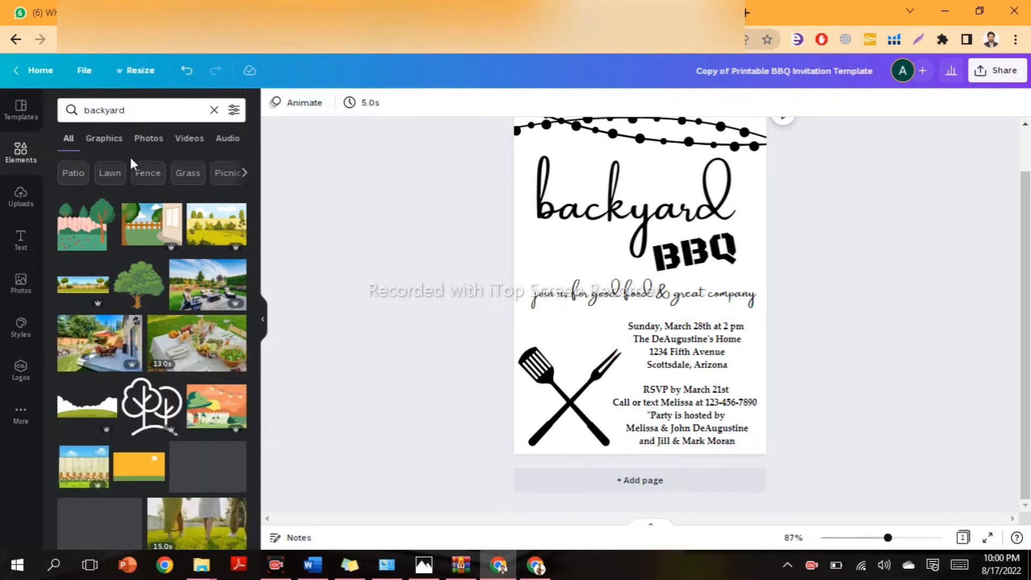
{"action": "left_click", "coordinate": [105, 142]}
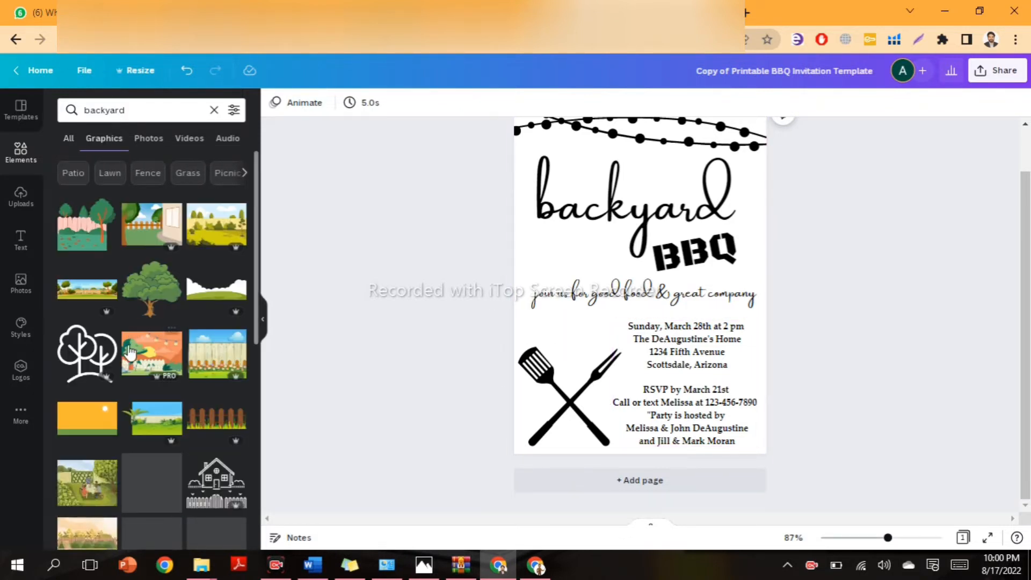
Add a blank second page and place the steaming three-legged barbecue grill graphic from the backyard results on it
{"action": "scroll", "coordinate": [150, 347], "scroll_direction": "down", "scroll_amount": 4}
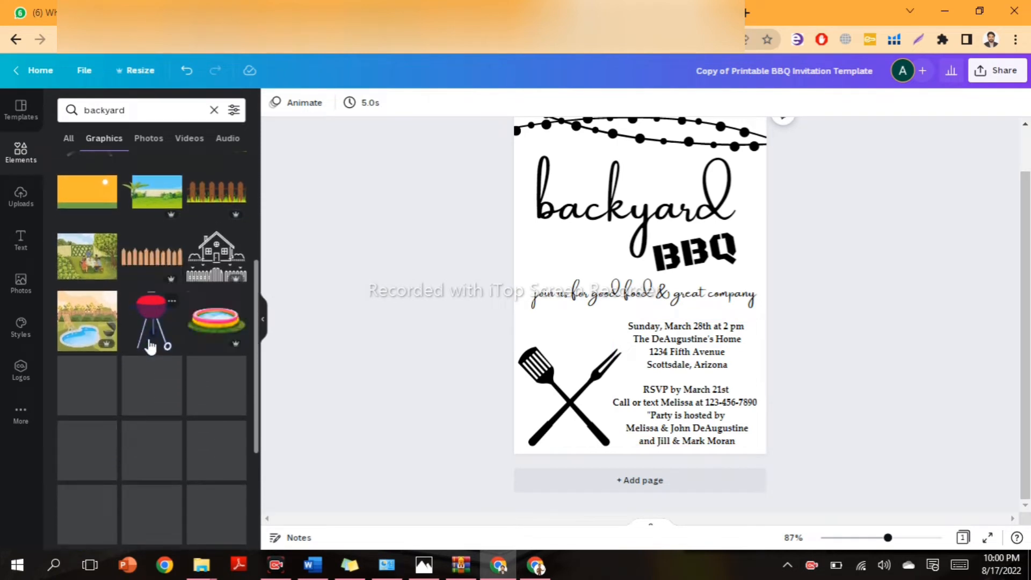
{"action": "scroll", "coordinate": [151, 345], "scroll_direction": "down", "scroll_amount": 4}
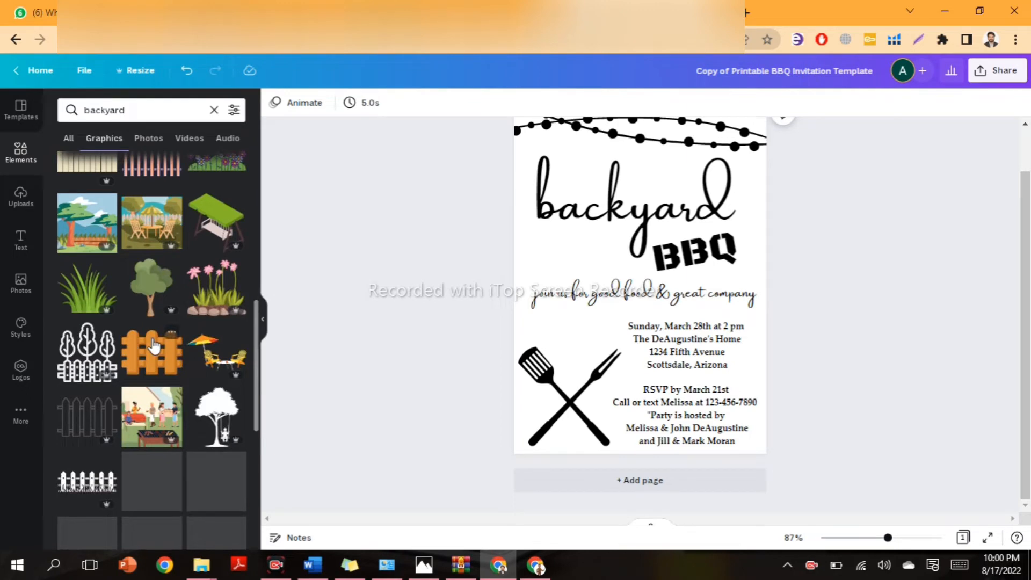
{"action": "scroll", "coordinate": [154, 344], "scroll_direction": "down", "scroll_amount": 5}
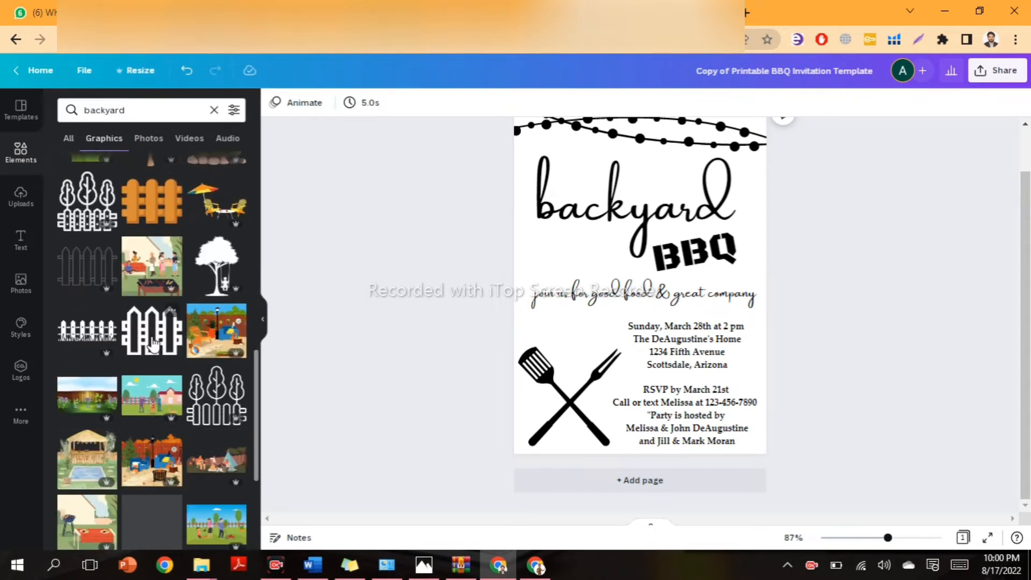
{"action": "scroll", "coordinate": [154, 347], "scroll_direction": "down", "scroll_amount": 5}
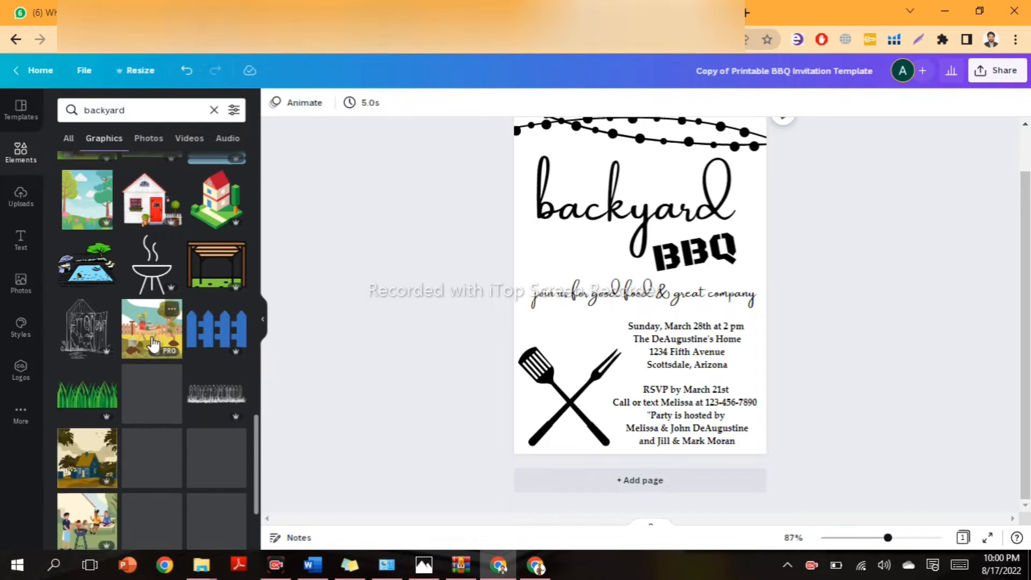
{"action": "scroll", "coordinate": [154, 343], "scroll_direction": "down", "scroll_amount": 1}
{"action": "scroll", "coordinate": [153, 344], "scroll_direction": "down", "scroll_amount": 4}
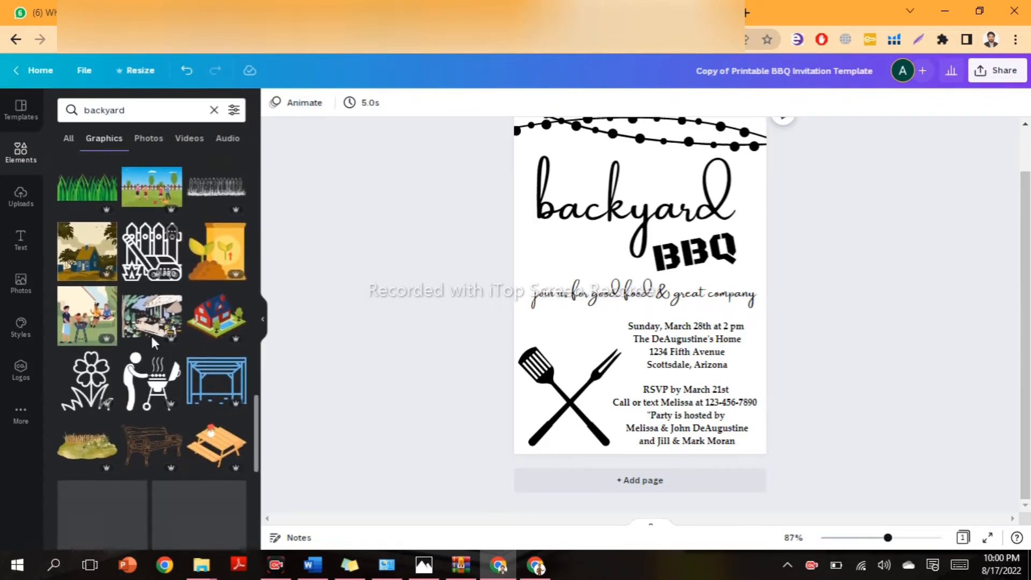
{"action": "scroll", "coordinate": [153, 343], "scroll_direction": "down", "scroll_amount": 4}
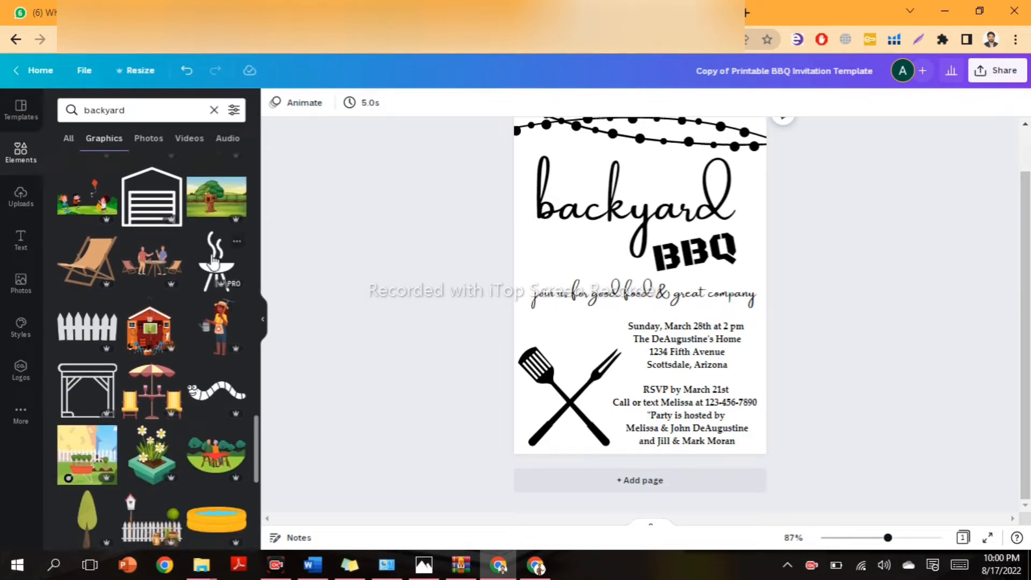
{"action": "scroll", "coordinate": [774, 210], "scroll_direction": "up", "scroll_amount": 1}
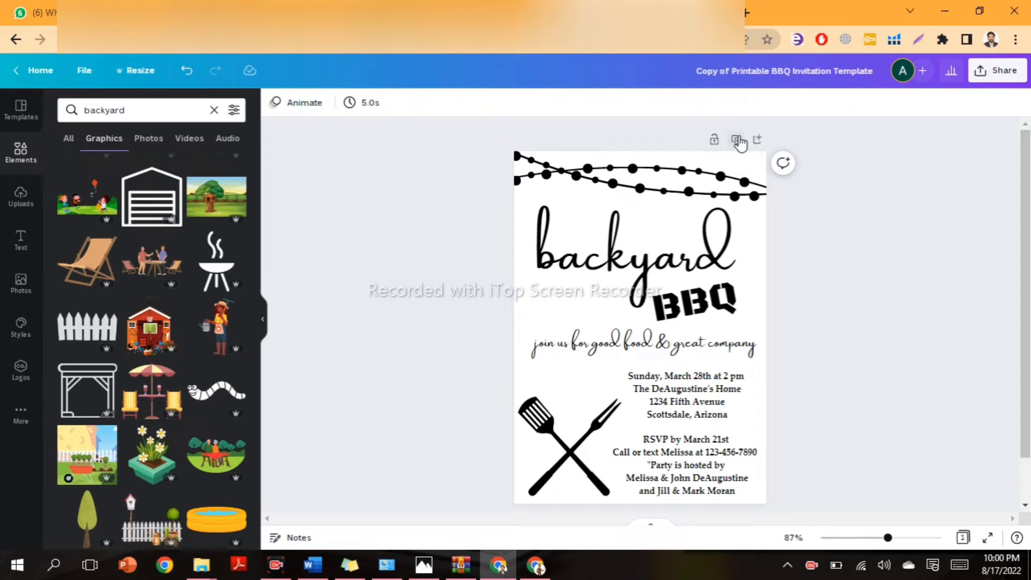
{"action": "scroll", "coordinate": [698, 322], "scroll_direction": "down", "scroll_amount": 1}
{"action": "left_click", "coordinate": [666, 486]}
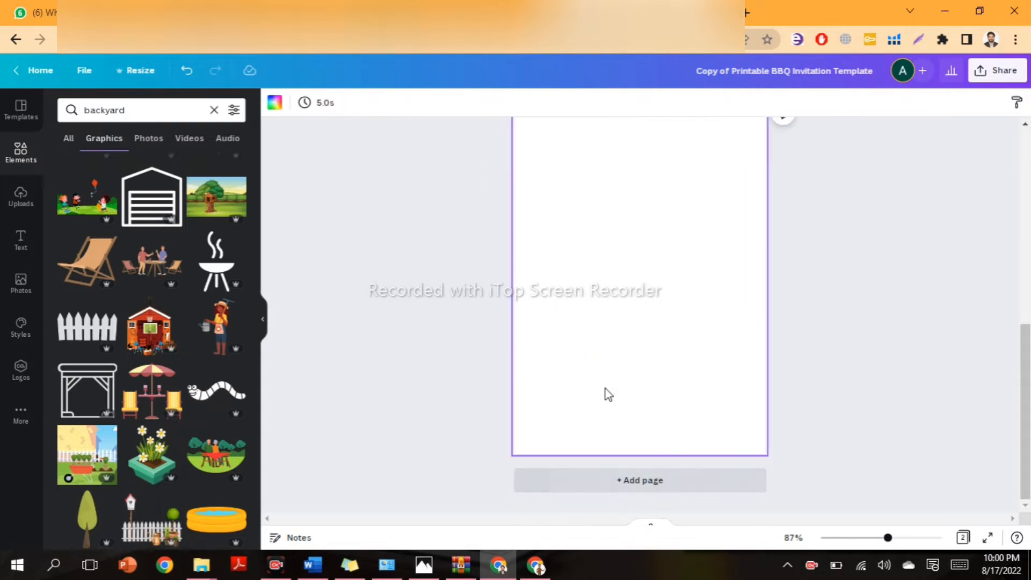
{"action": "left_click", "coordinate": [216, 262]}
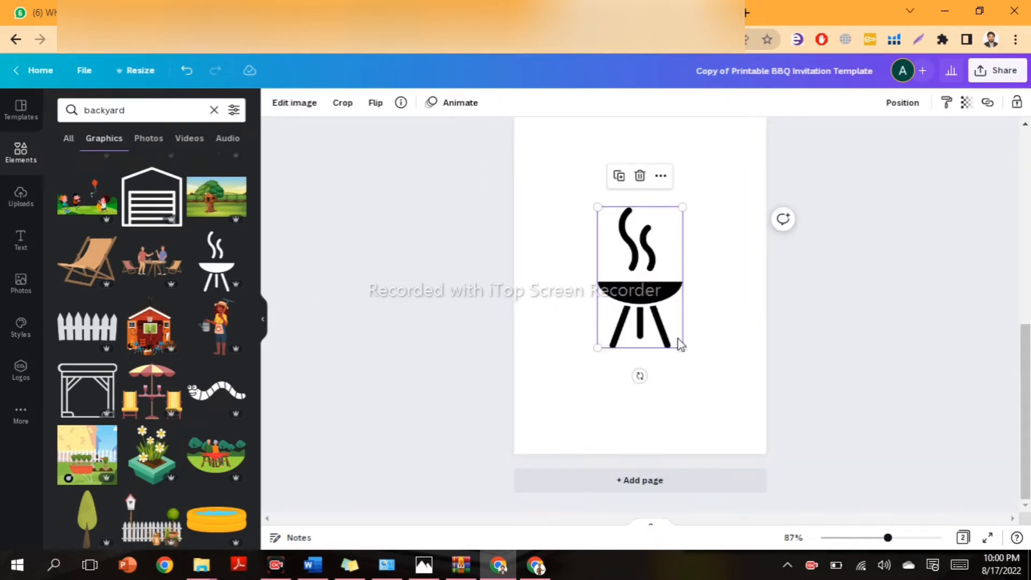
Enlarge the grill graphic to over half the width of the second page and move it up near the page's middle
{"action": "left_click_drag", "start_coordinate": [684, 351], "coordinate": [744, 421]}
{"action": "left_click_drag", "start_coordinate": [658, 339], "coordinate": [634, 284]}
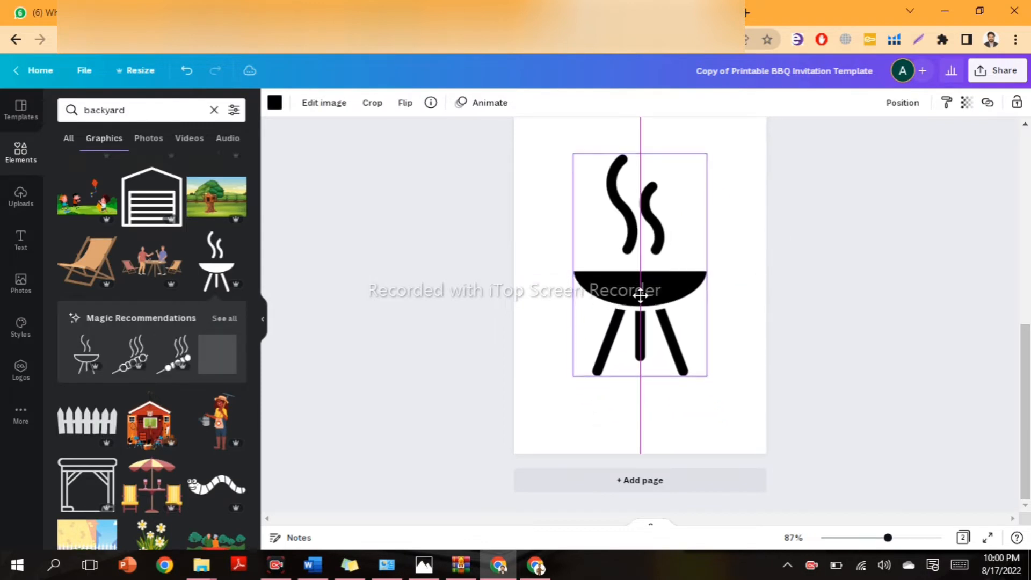
{"action": "left_click", "coordinate": [821, 324]}
{"action": "left_click_drag", "start_coordinate": [692, 301], "coordinate": [665, 269]}
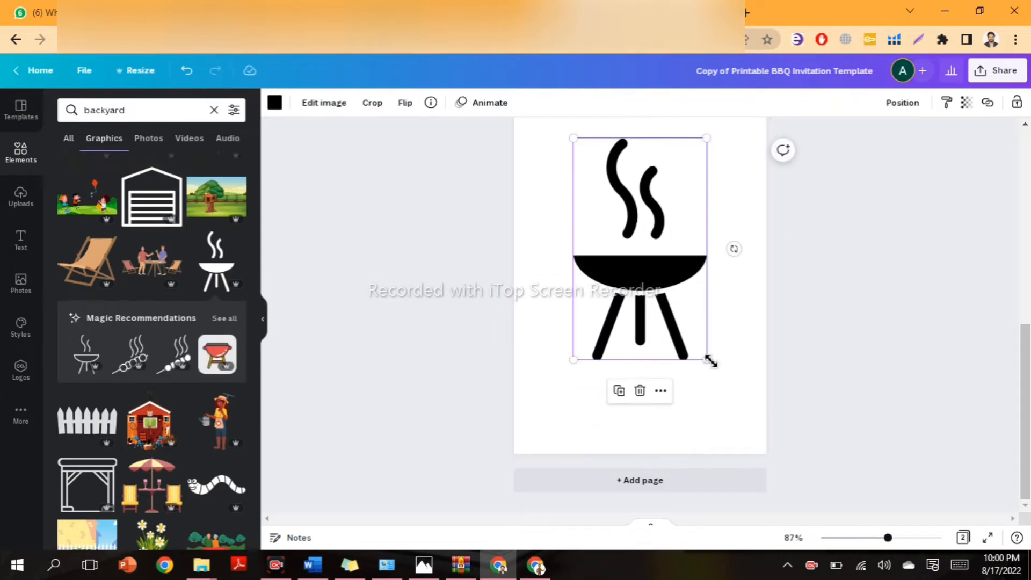
{"action": "left_click_drag", "start_coordinate": [709, 362], "coordinate": [722, 383]}
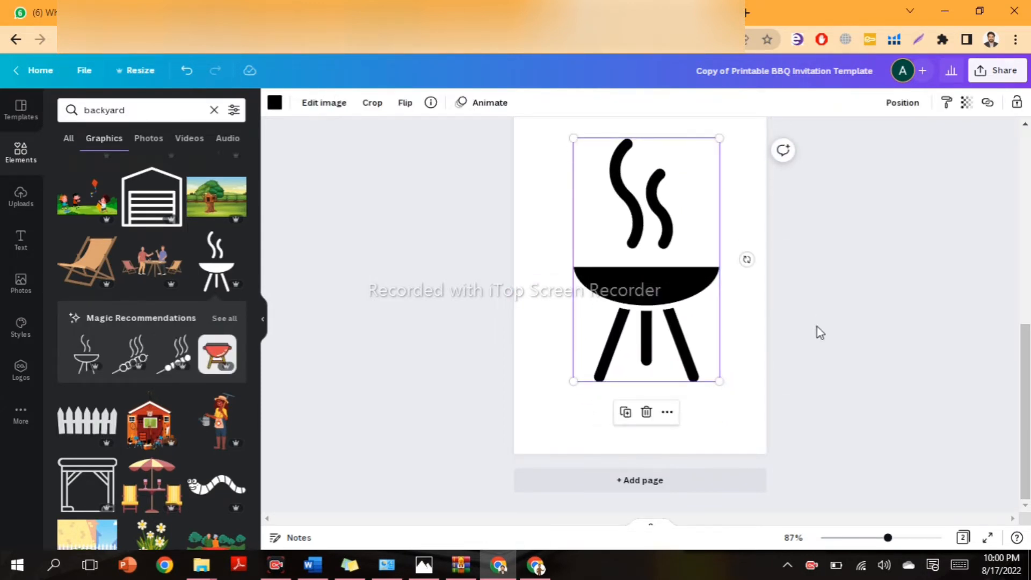
{"action": "left_click", "coordinate": [820, 333]}
{"action": "left_click", "coordinate": [917, 40]}
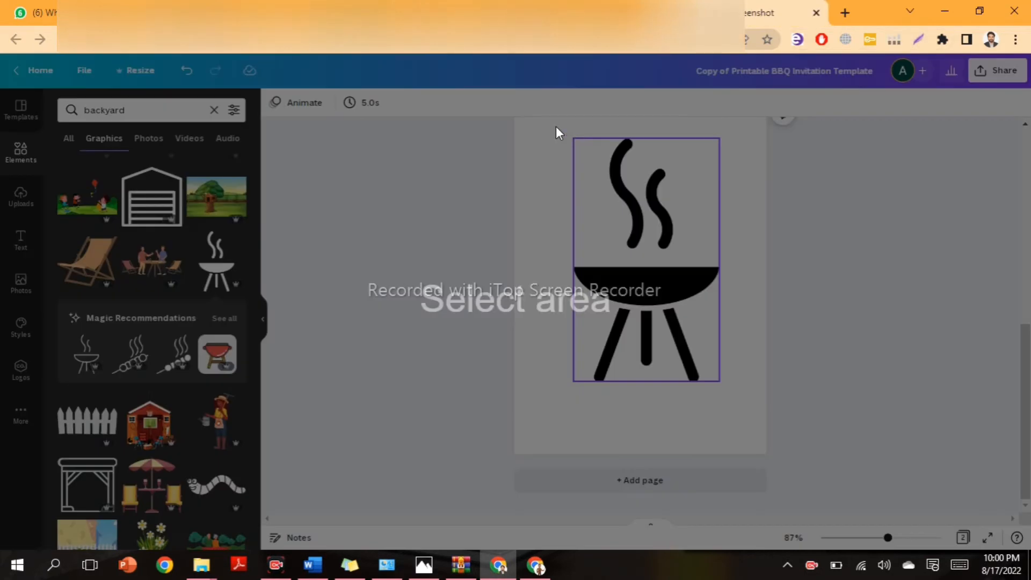
{"action": "mouse_move", "coordinate": [555, 127]}
{"action": "left_mouse_down"}
{"action": "mouse_move", "coordinate": [731, 200]}
{"action": "mouse_move", "coordinate": [714, 167]}
{"action": "left_mouse_up"}
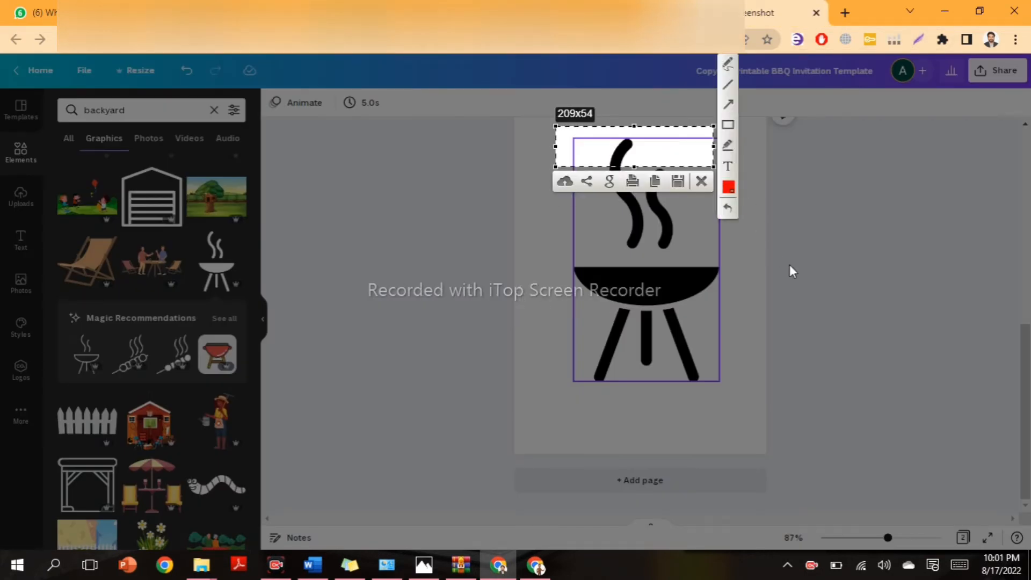
{"action": "left_click", "coordinate": [701, 182]}
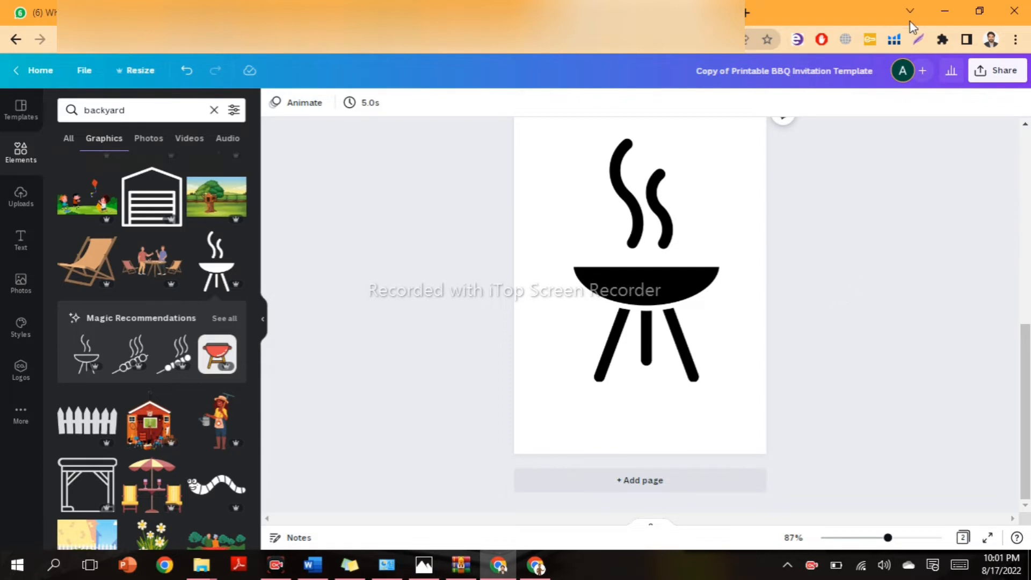
Copy a screenshot area of about 256x379 pixels around the grill graphic, and delete the second page
{"action": "left_click", "coordinate": [921, 37]}
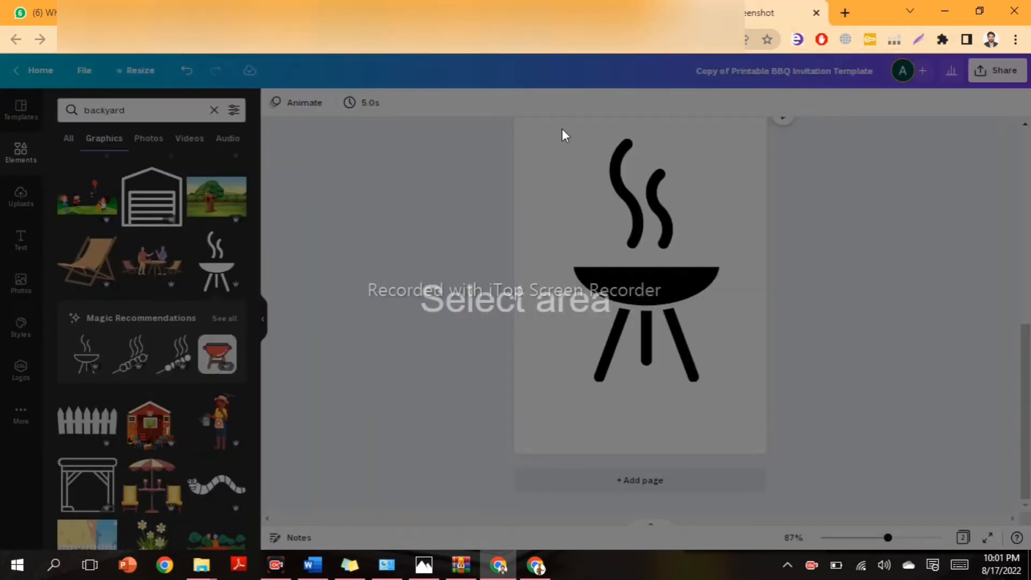
{"action": "mouse_move", "coordinate": [543, 120]}
{"action": "left_mouse_down"}
{"action": "mouse_move", "coordinate": [771, 283]}
{"action": "mouse_move", "coordinate": [748, 395]}
{"action": "mouse_move", "coordinate": [736, 407]}
{"action": "left_mouse_up"}
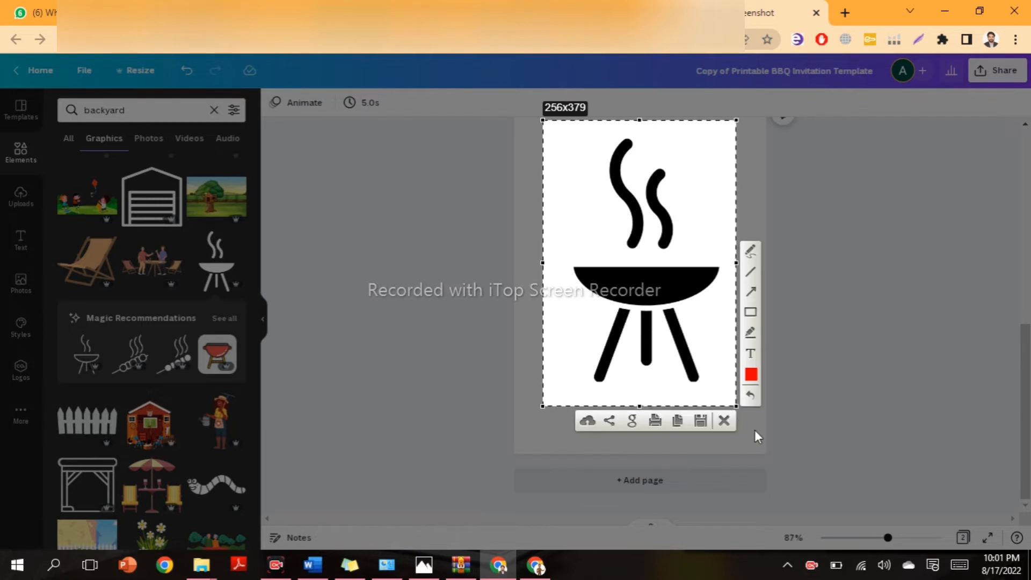
{"action": "key", "text": "ctrl+c"}
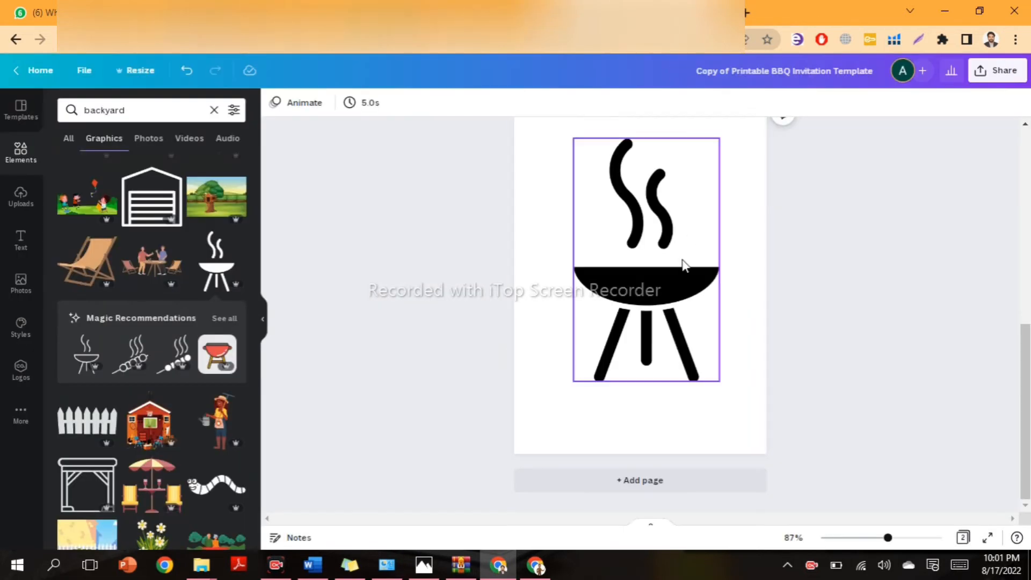
{"action": "scroll", "coordinate": [721, 322], "scroll_direction": "up", "scroll_amount": 3}
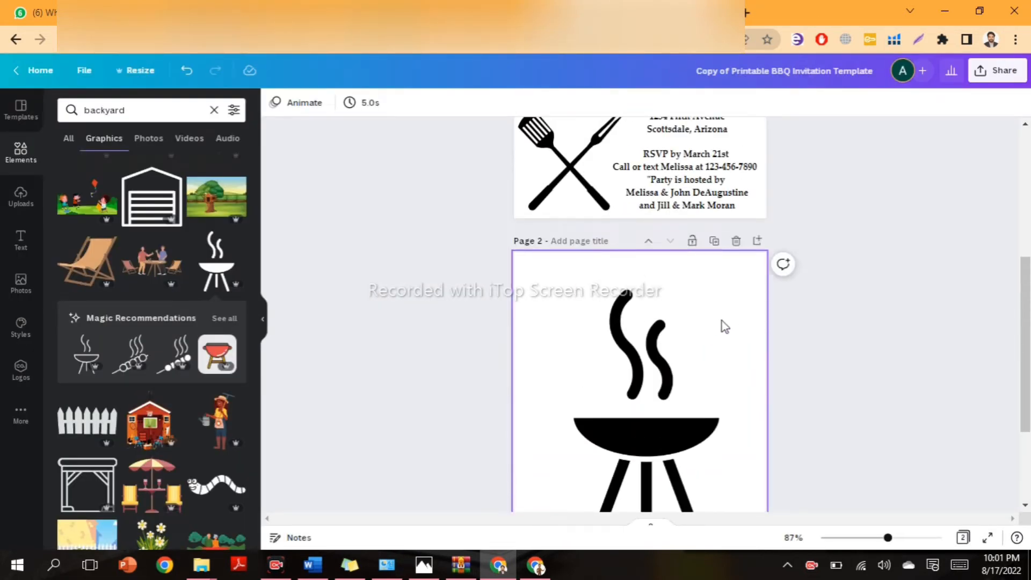
{"action": "left_click", "coordinate": [736, 241]}
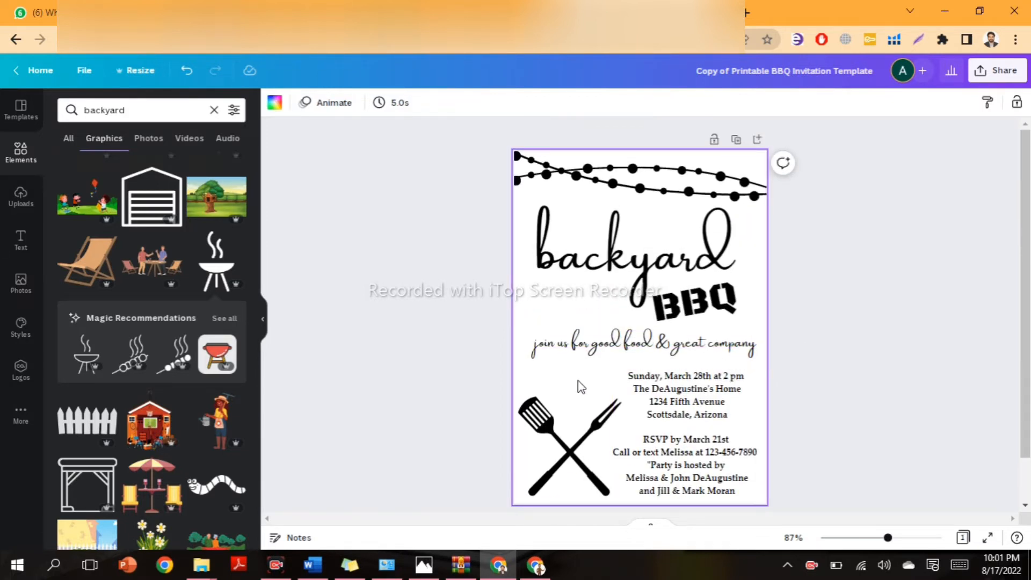
Paste the grill screenshot onto the invitation, move it over the crossed spatula and fork, and layer it behind them
{"action": "key", "text": "ctrl+v"}
{"action": "left_click_drag", "start_coordinate": [648, 354], "coordinate": [622, 399]}
{"action": "key", "text": "ctrl+z"}
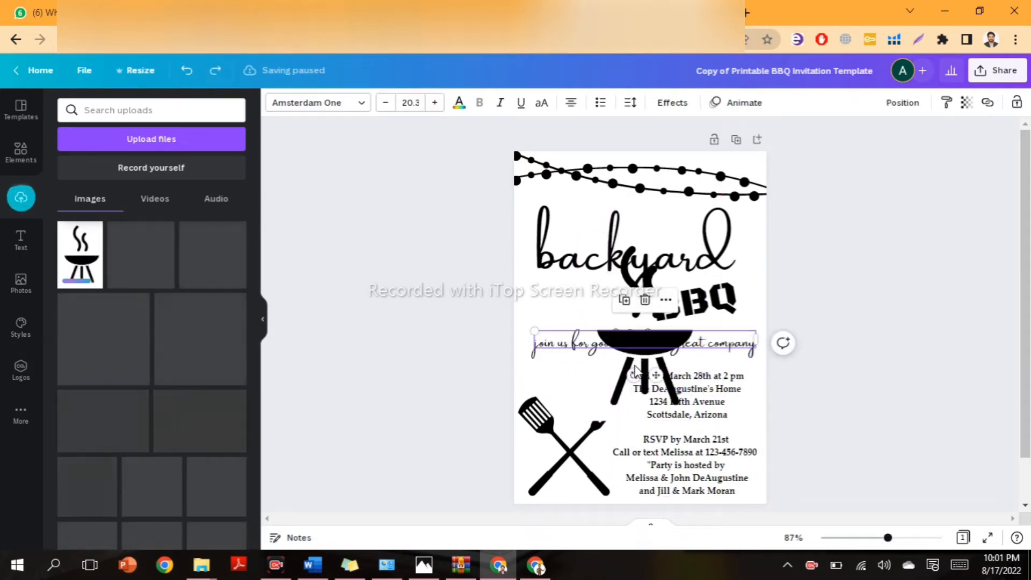
{"action": "left_click", "coordinate": [779, 373]}
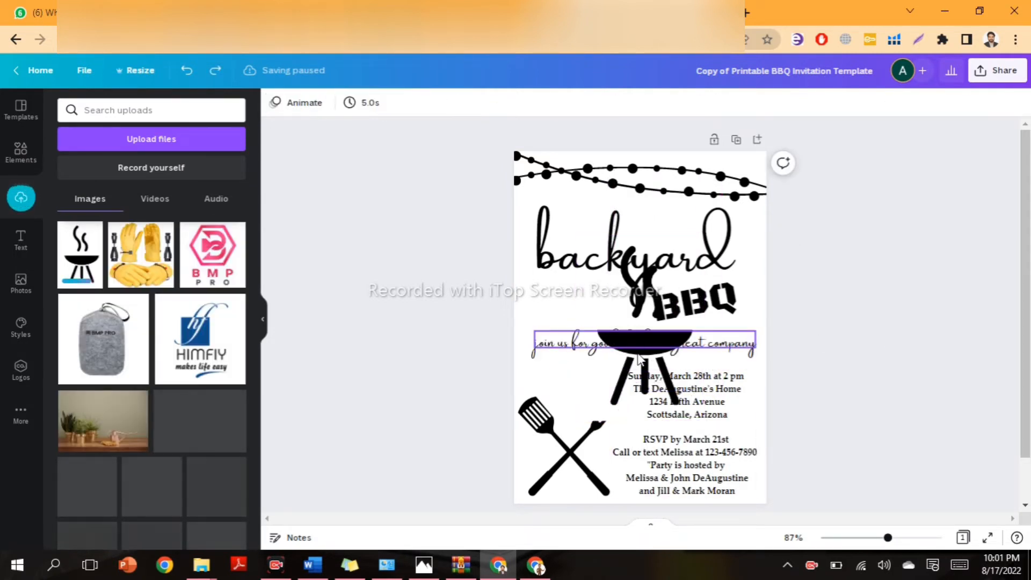
{"action": "left_click_drag", "start_coordinate": [639, 359], "coordinate": [572, 455]}
{"action": "right_click", "coordinate": [570, 454]}
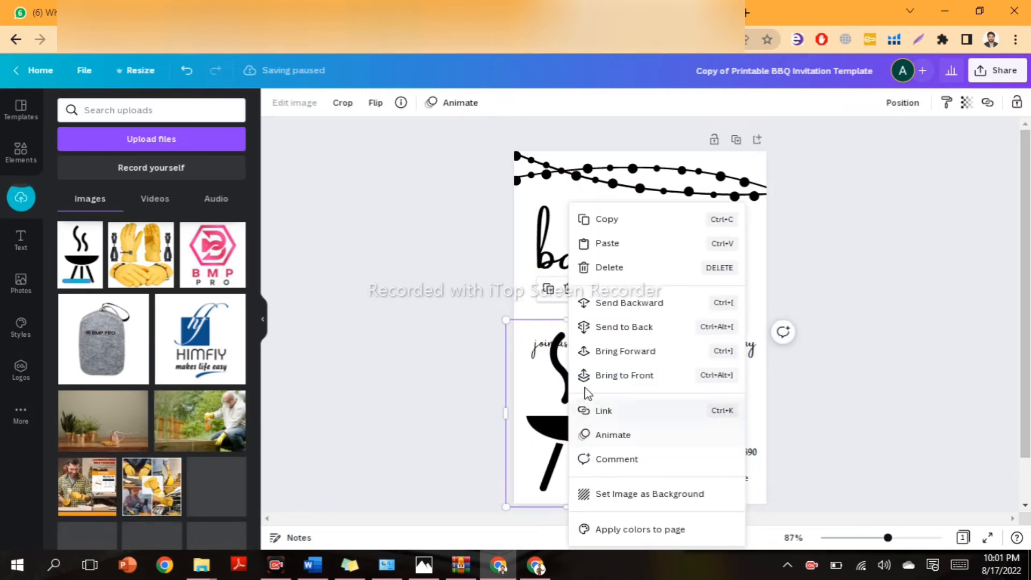
{"action": "left_click", "coordinate": [622, 352]}
{"action": "left_click", "coordinate": [788, 422]}
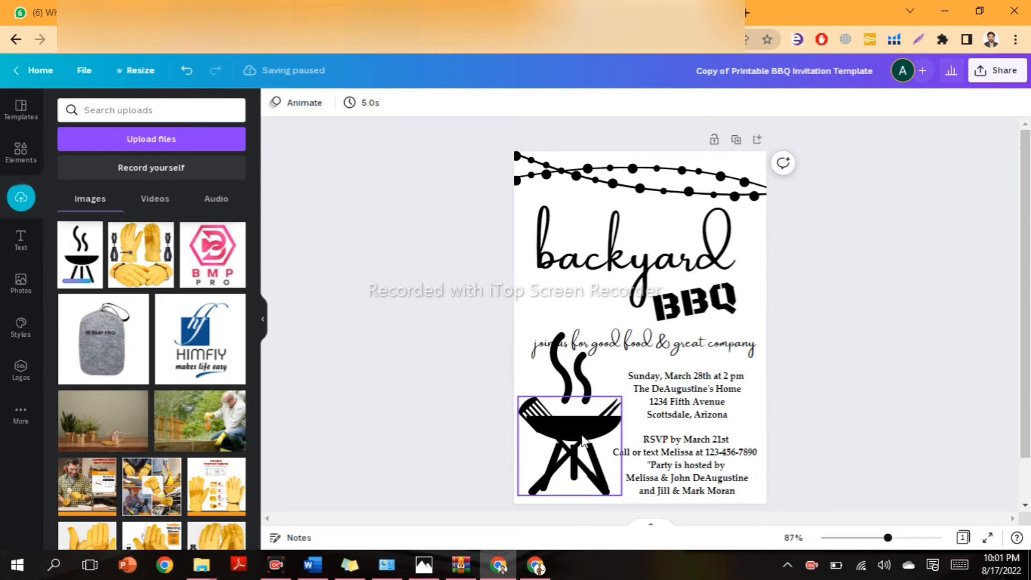
Shrink the grill image to a small icon and shift the crossed spatula and fork slightly up and left
{"action": "left_click", "coordinate": [513, 328]}
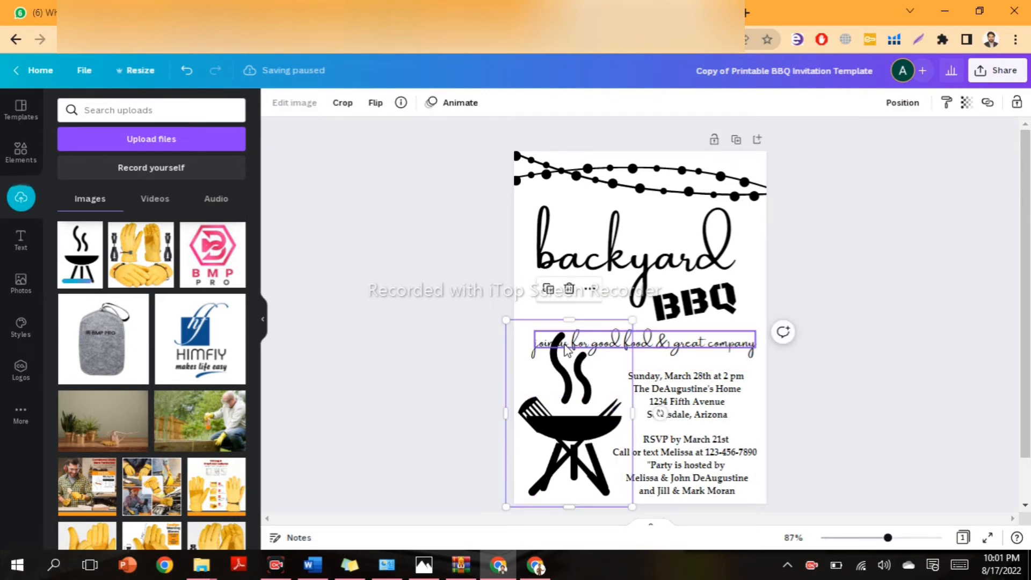
{"action": "left_click_drag", "start_coordinate": [513, 333], "coordinate": [598, 439]}
{"action": "left_click_drag", "start_coordinate": [631, 483], "coordinate": [597, 481]}
{"action": "key", "text": "ctrl+z"}
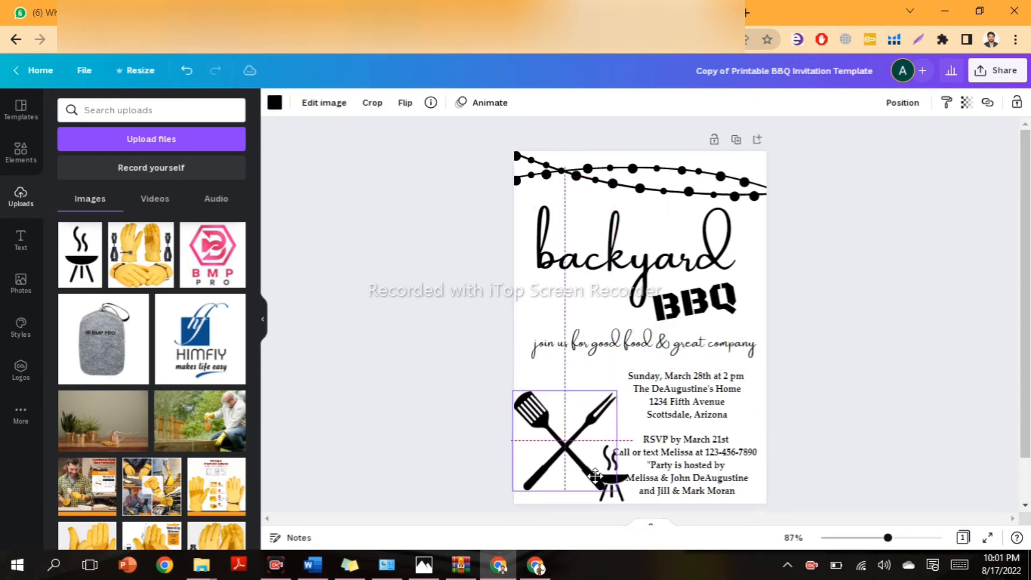
{"action": "left_click", "coordinate": [911, 427]}
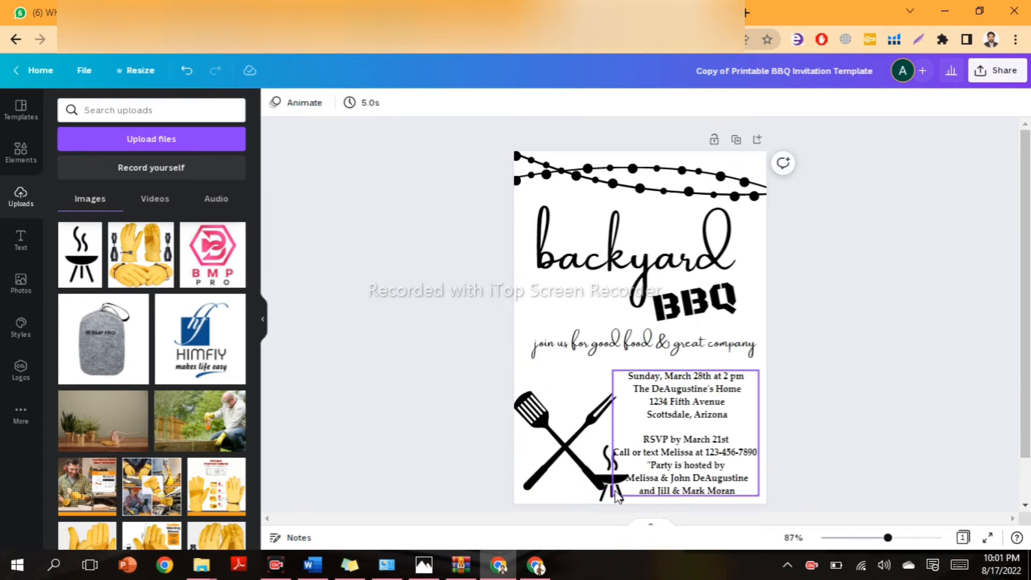
Place the small grill icon in the gap between the spatula head and the fork tines
{"action": "left_click_drag", "start_coordinate": [614, 490], "coordinate": [565, 422]}
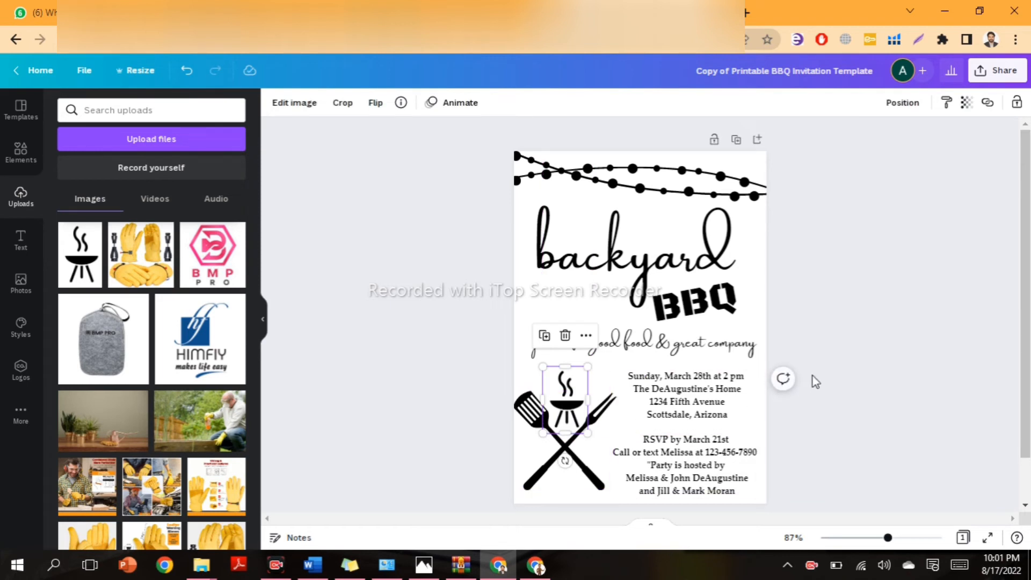
{"action": "left_click", "coordinate": [872, 371]}
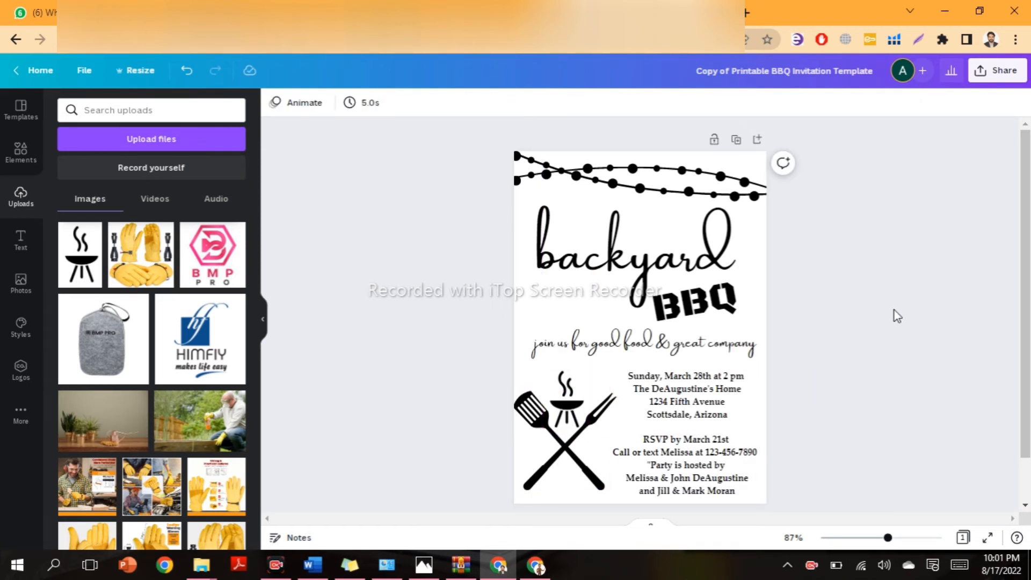
Replace the spell-check-flagged family name in the home line of the event details with the suggested spelling
{"action": "left_click", "coordinate": [700, 397]}
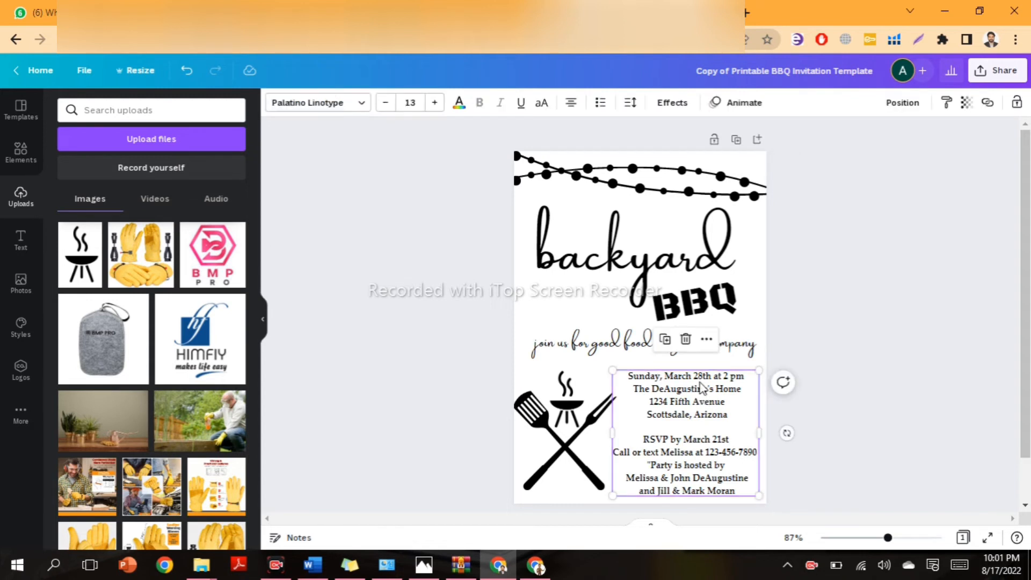
{"action": "double_click", "coordinate": [709, 376]}
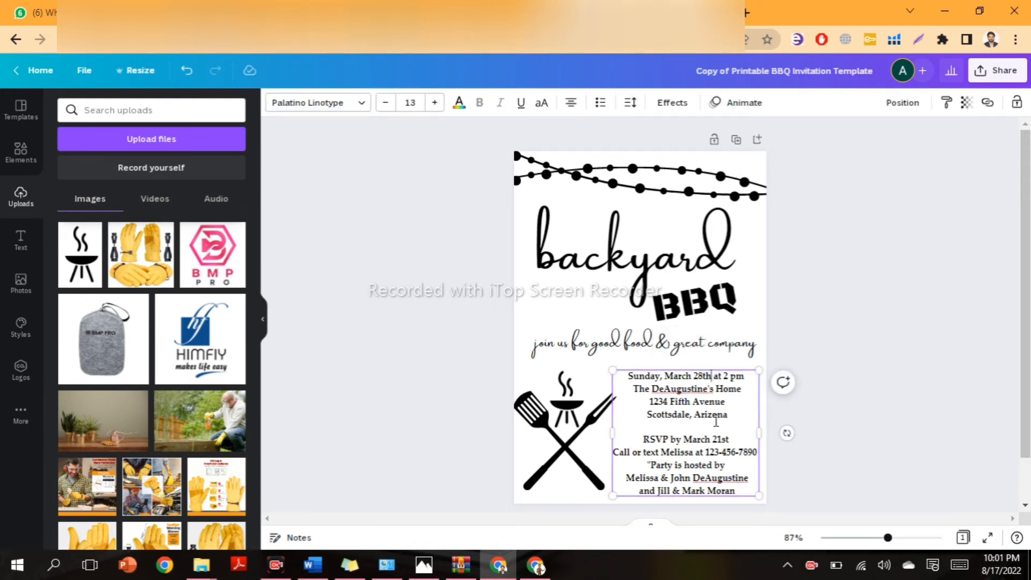
{"action": "left_click", "coordinate": [860, 423]}
{"action": "left_click", "coordinate": [717, 424]}
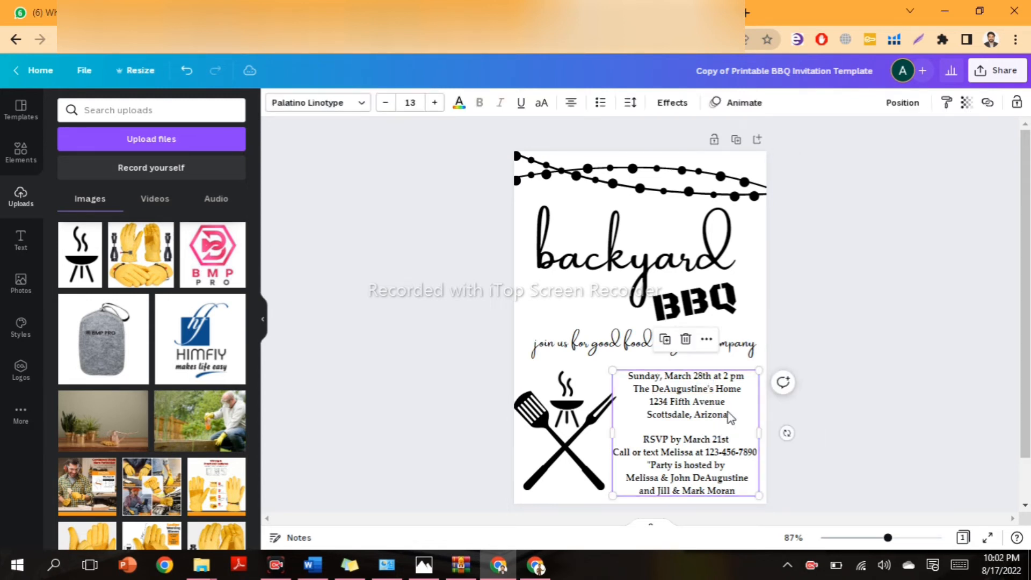
{"action": "double_click", "coordinate": [697, 392]}
{"action": "left_click", "coordinate": [721, 414]}
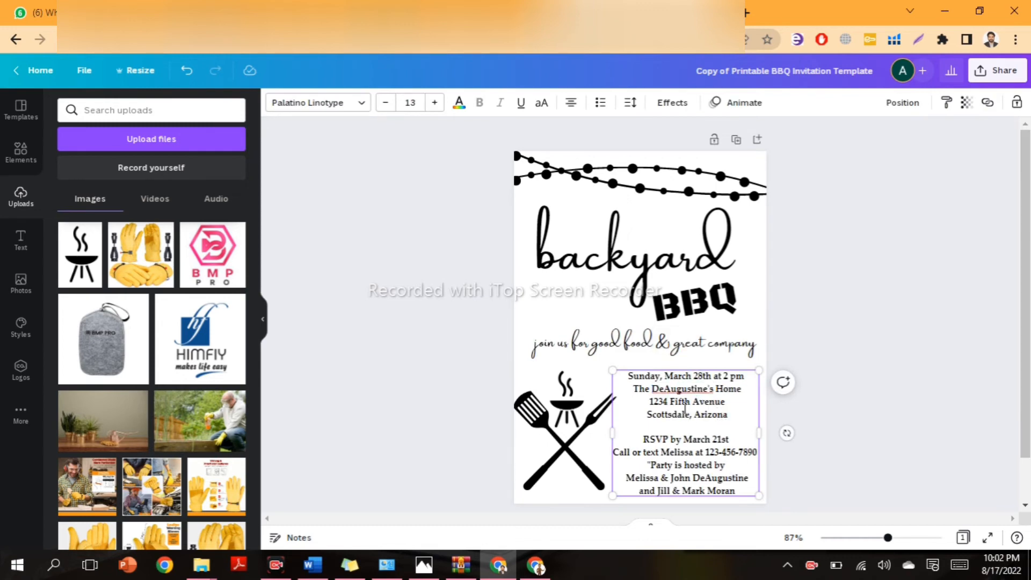
{"action": "scroll", "coordinate": [685, 409], "scroll_direction": "up", "scroll_amount": 4}
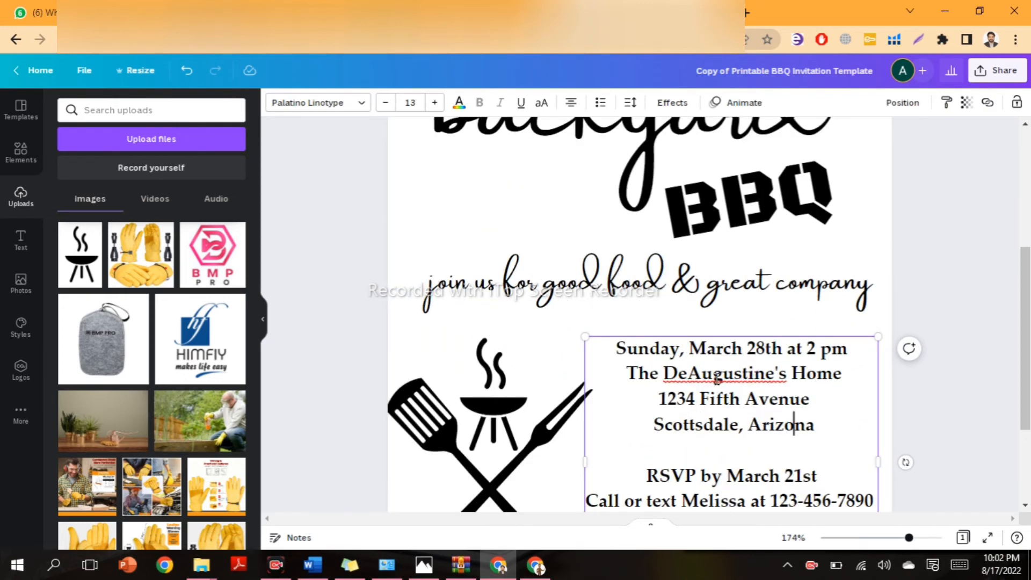
{"action": "right_click", "coordinate": [710, 377]}
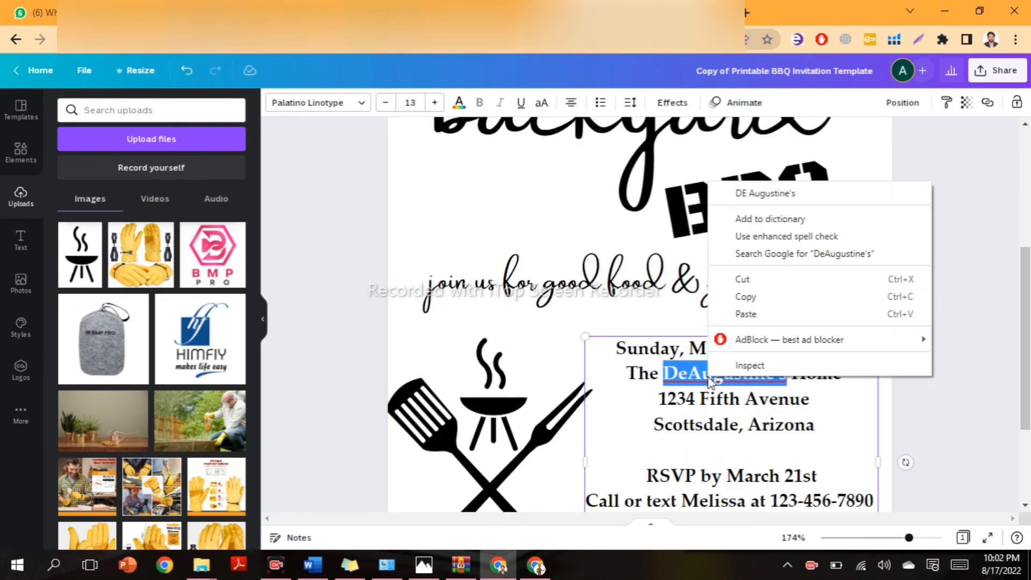
{"action": "left_click", "coordinate": [767, 194]}
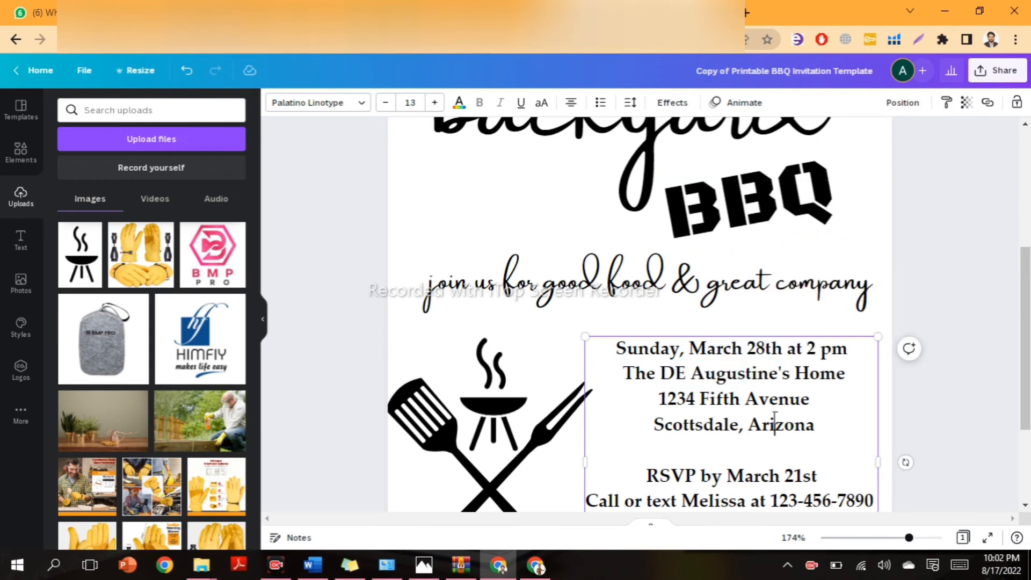
{"action": "scroll", "coordinate": [775, 424], "scroll_direction": "down", "scroll_amount": 3}
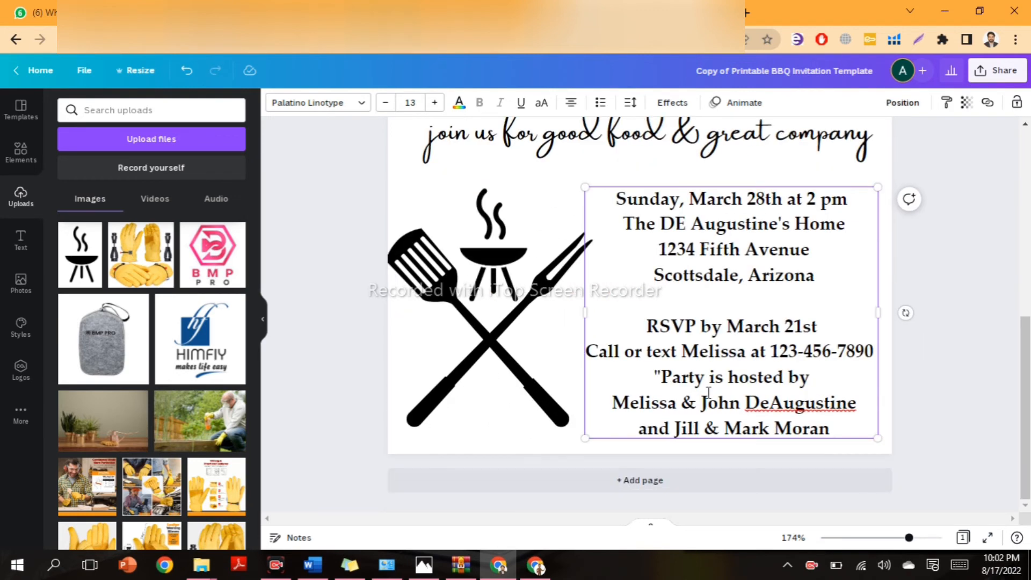
{"action": "left_click", "coordinate": [826, 281]}
{"action": "key", "text": "BackSpace"}
{"action": "key", "text": "BackSpace"}
{"action": "key", "text": "BackSpace"}
{"action": "key", "text": "BackSpace"}
{"action": "key", "text": "BackSpace"}
{"action": "key", "text": "BackSpace"}
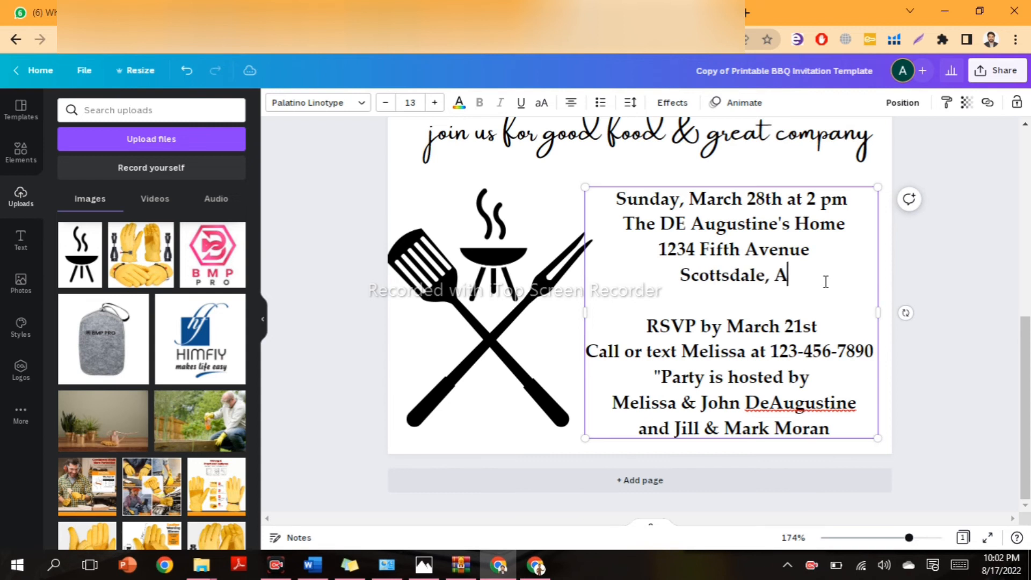
{"action": "key", "text": "ctrl+z"}
{"action": "key", "text": "ctrl+z"}
{"action": "key", "text": "ctrl+z"}
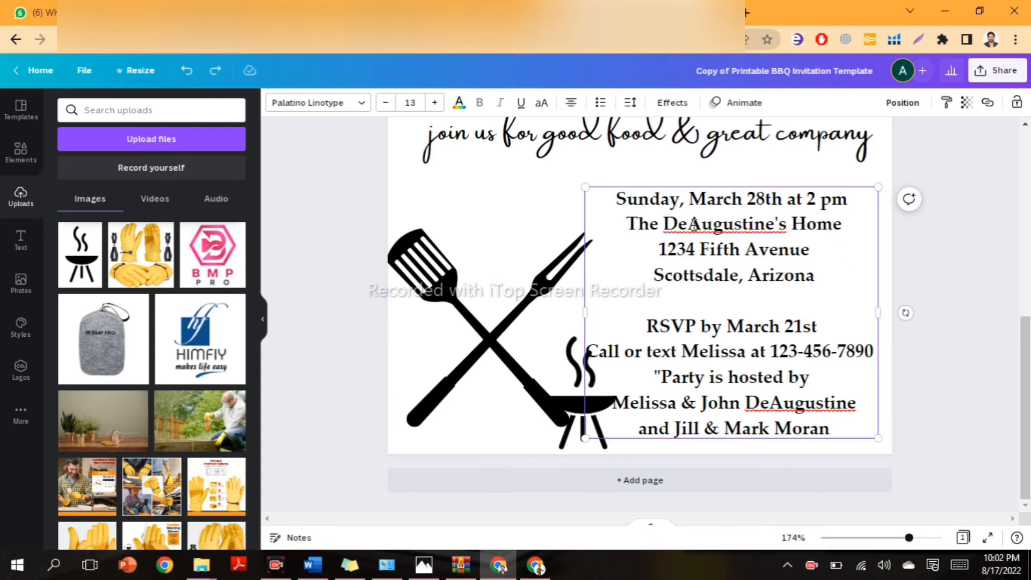
Replace the flagged family name with its suggested spelling in both the home line and the hosts line of the event details
{"action": "right_click", "coordinate": [693, 225]}
{"action": "left_click", "coordinate": [735, 235]}
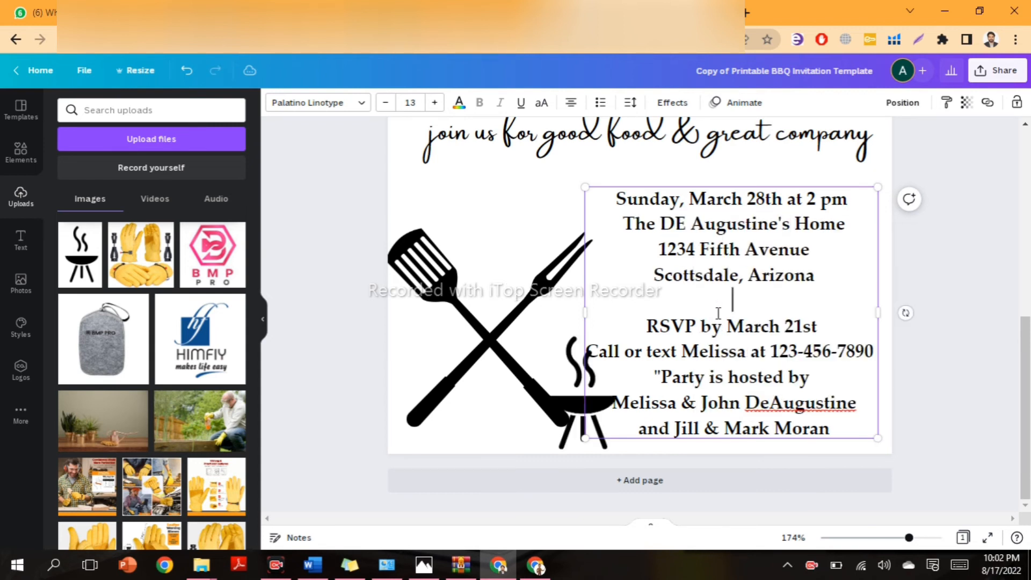
{"action": "right_click", "coordinate": [795, 402]}
{"action": "left_click", "coordinate": [790, 221]}
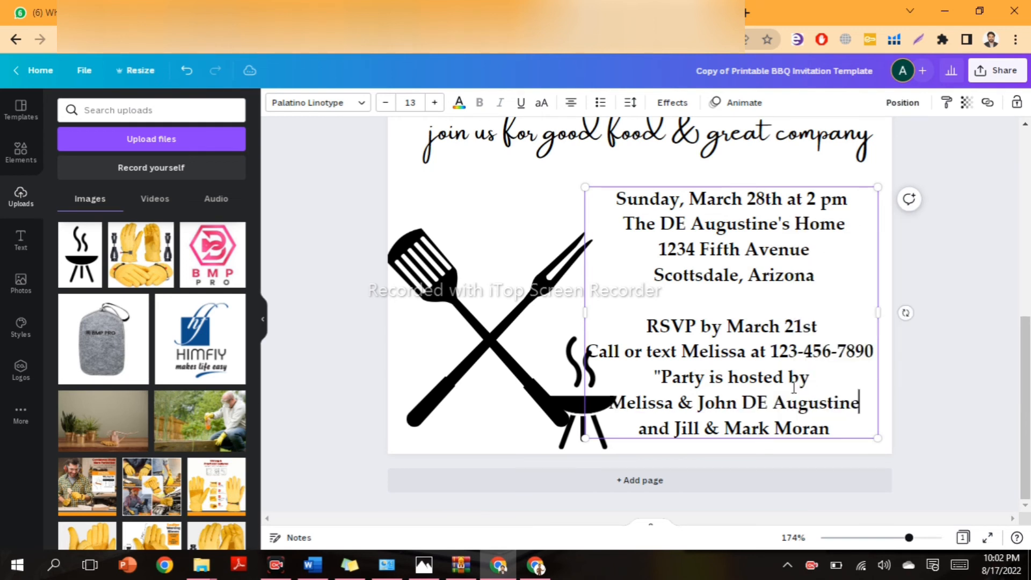
Shrink the event details text slightly and move the small grill icon up between the spatula and fork heads
{"action": "left_click_drag", "start_coordinate": [585, 444], "coordinate": [509, 284]}
{"action": "left_click", "coordinate": [965, 433]}
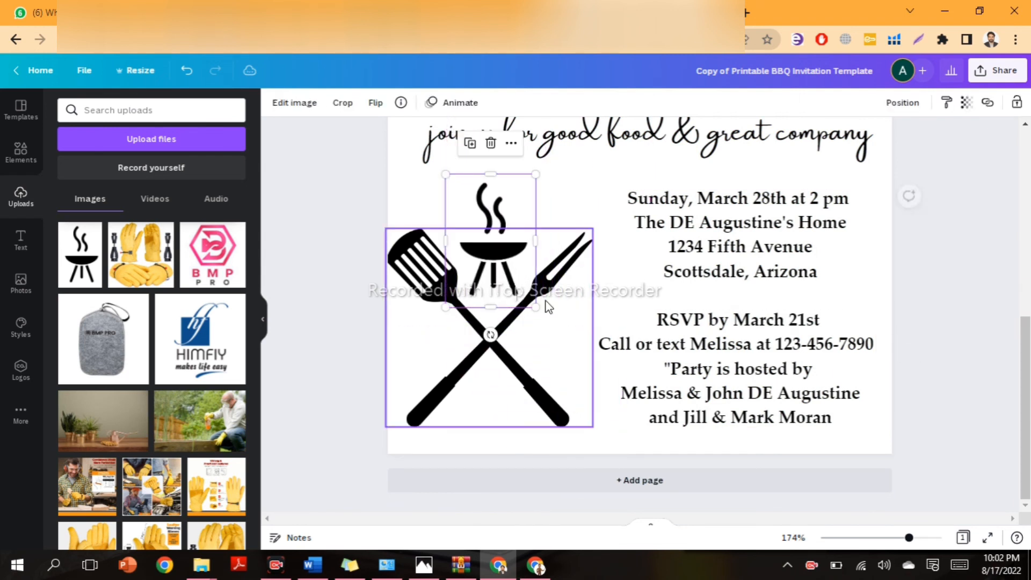
{"action": "left_click", "coordinate": [962, 361]}
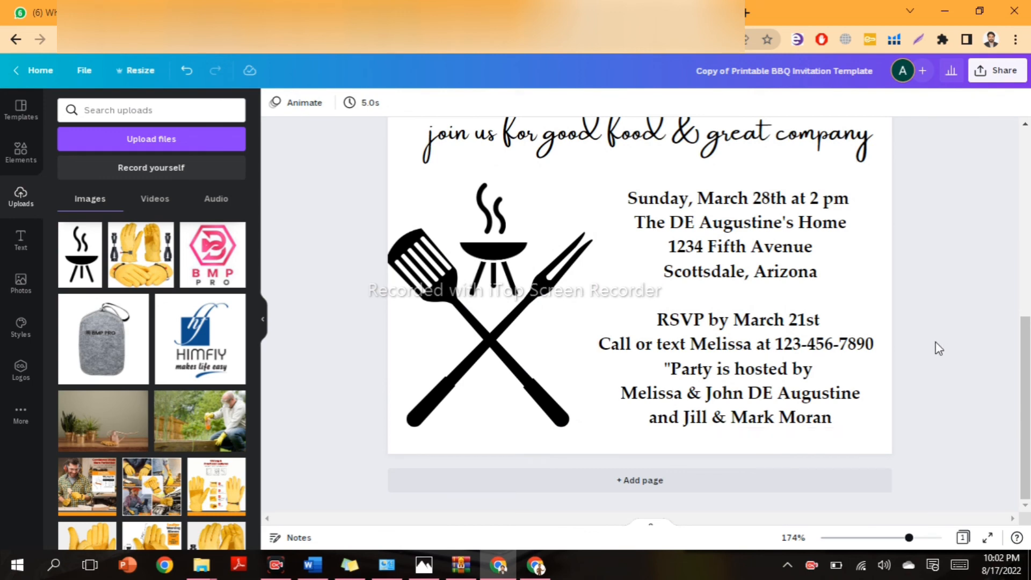
{"action": "scroll", "coordinate": [935, 344], "scroll_direction": "up", "scroll_amount": 3}
{"action": "scroll", "coordinate": [725, 280], "scroll_direction": "down", "scroll_amount": 3, "text": "ctrl"}
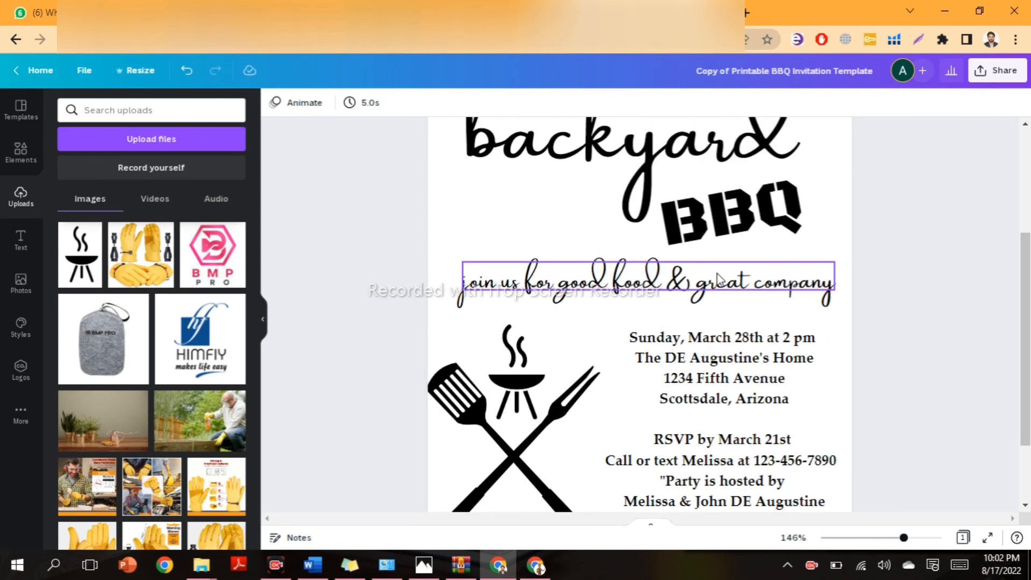
{"action": "scroll", "coordinate": [734, 331], "scroll_direction": "down", "scroll_amount": 1}
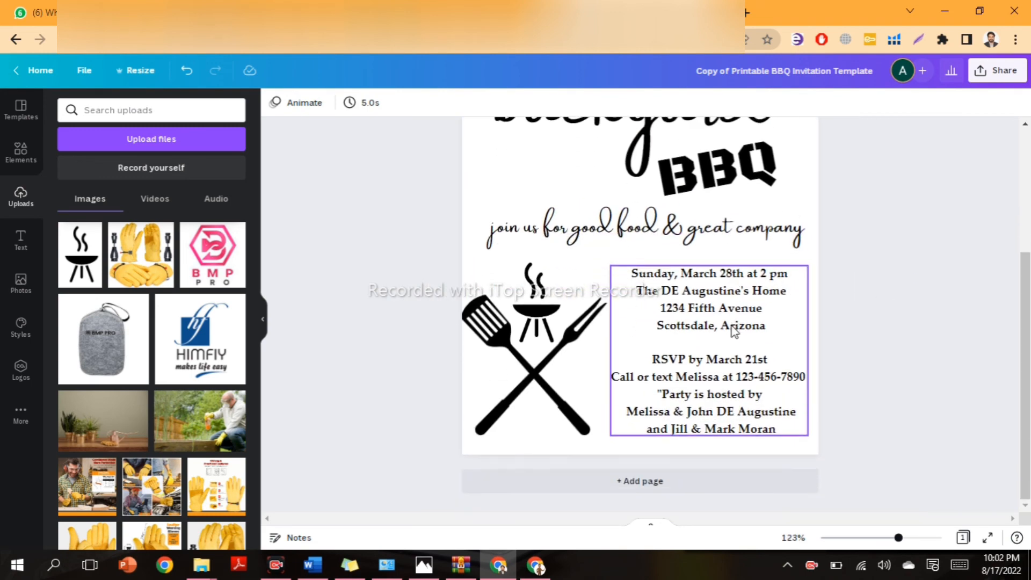
{"action": "scroll", "coordinate": [677, 329], "scroll_direction": "up", "scroll_amount": 2}
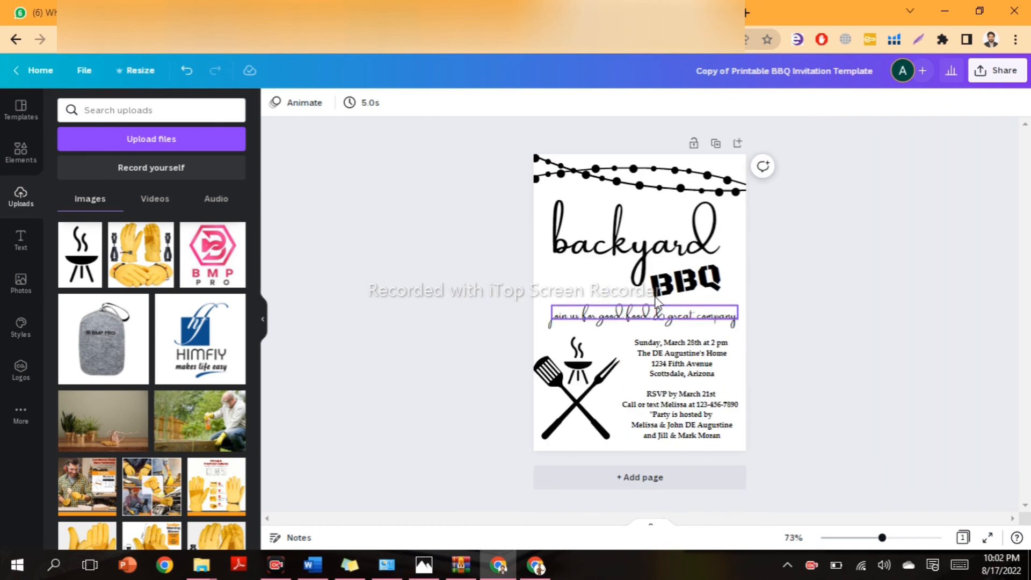
{"action": "scroll", "coordinate": [678, 308], "scroll_direction": "down", "scroll_amount": 4, "text": "ctrl"}
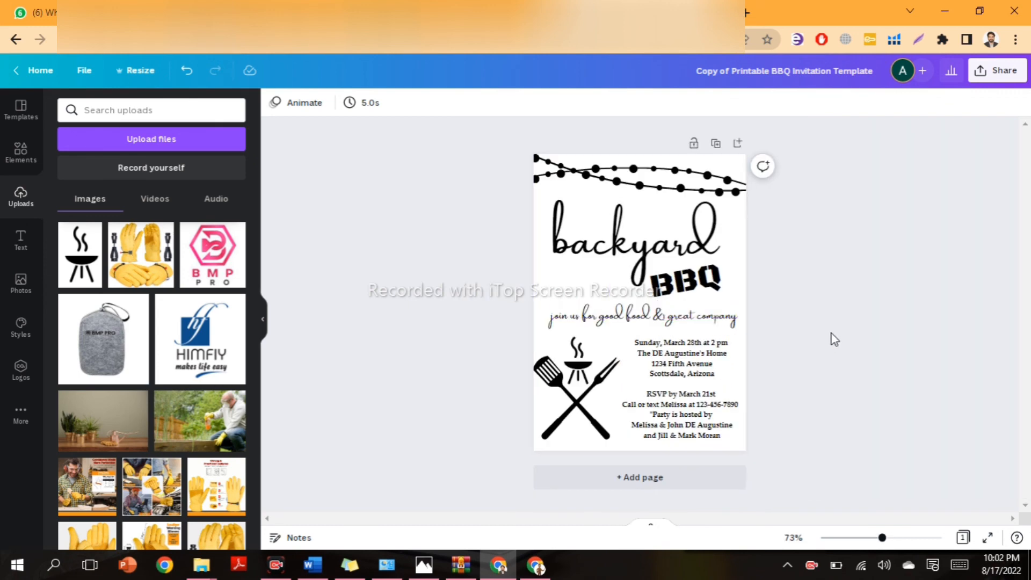